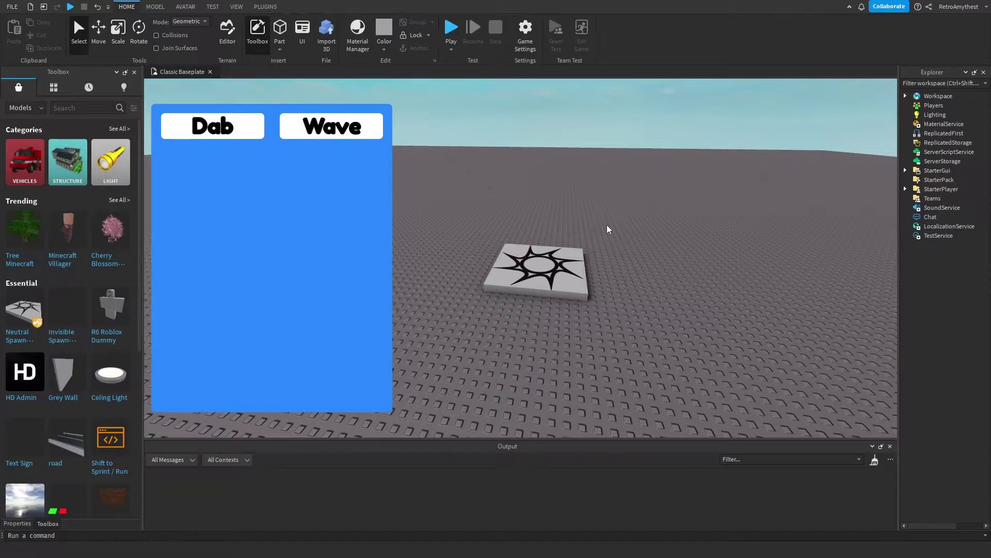
pyautogui.scroll(3, 609, 227)
pyautogui.scroll(2, 610, 227)
pyautogui.scroll(3, 605, 206)
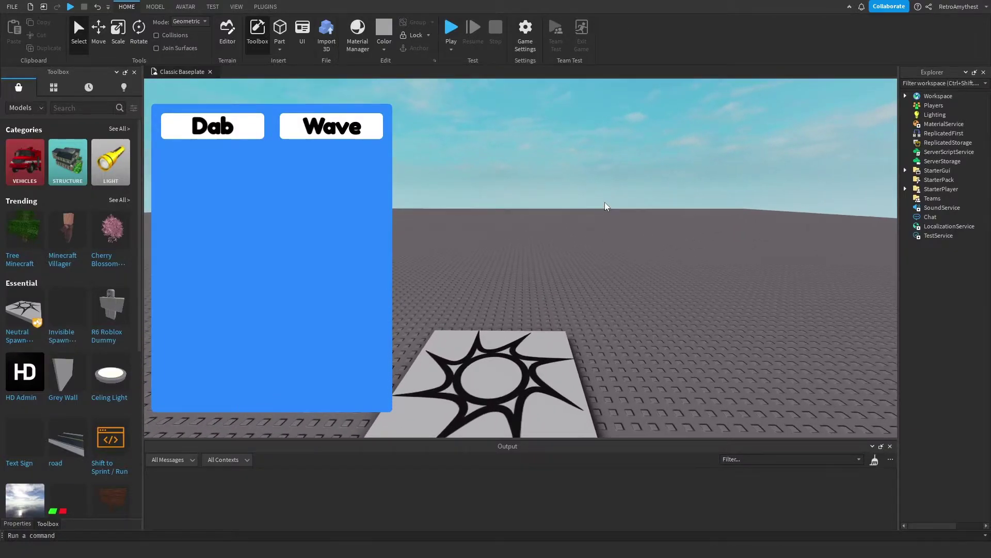
pyautogui.scroll(2, 605, 206)
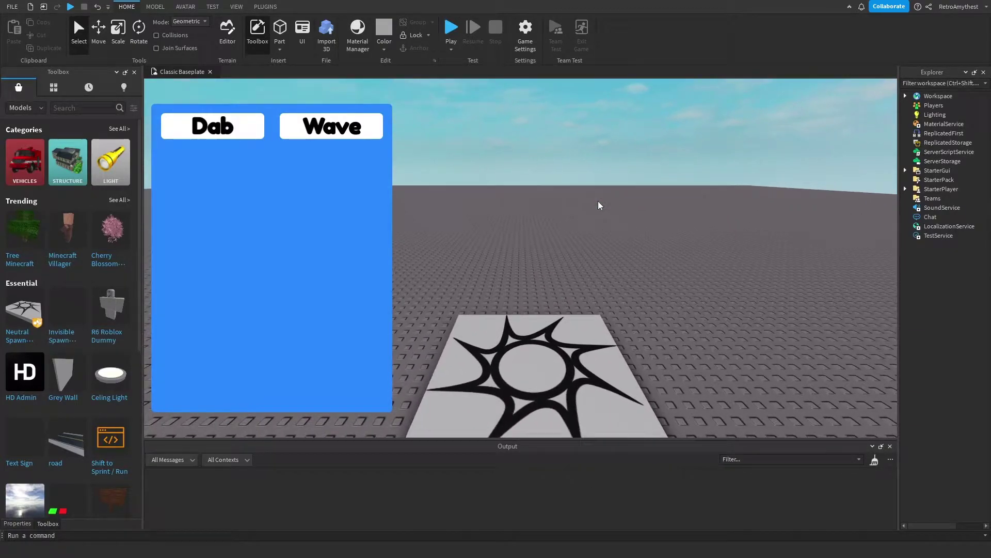
# Tilt the viewport to look down on the spawn plate.
pyautogui.moveTo(598, 205); pyautogui.dragTo(404, 109, button='right')
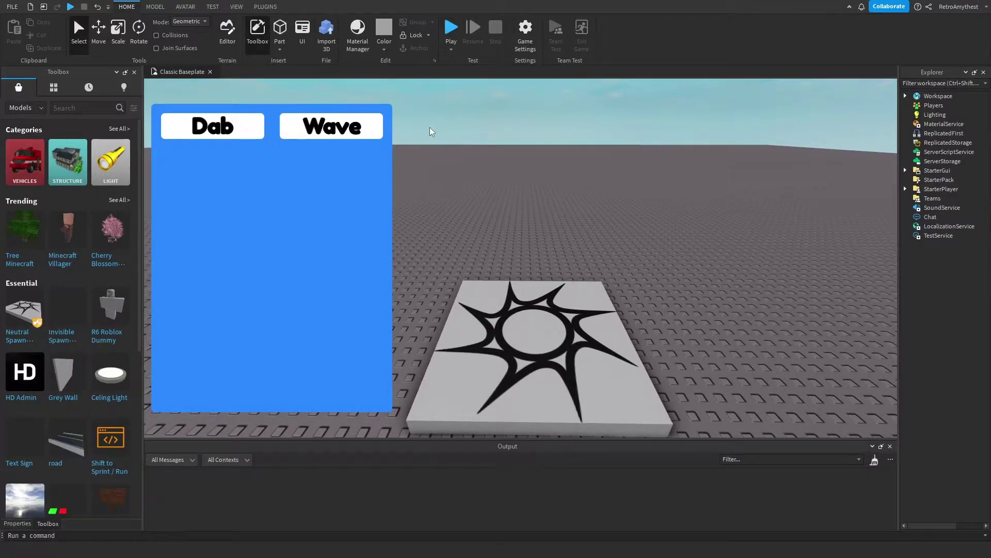
# Use the Avatar ribbon's Rig Builder to insert an R15 Dummy rig onto the baseplate.
pyautogui.click(186, 6)
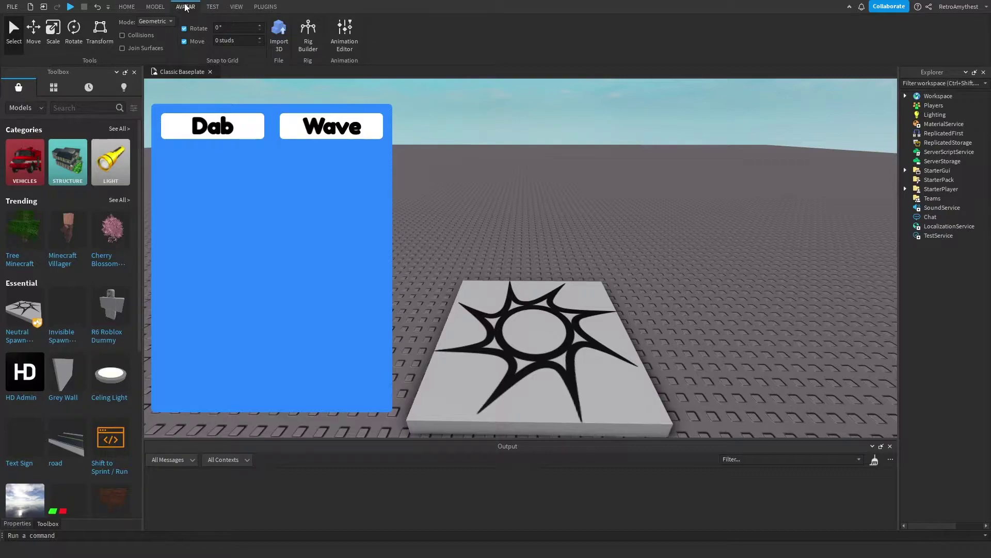
pyautogui.click(309, 43)
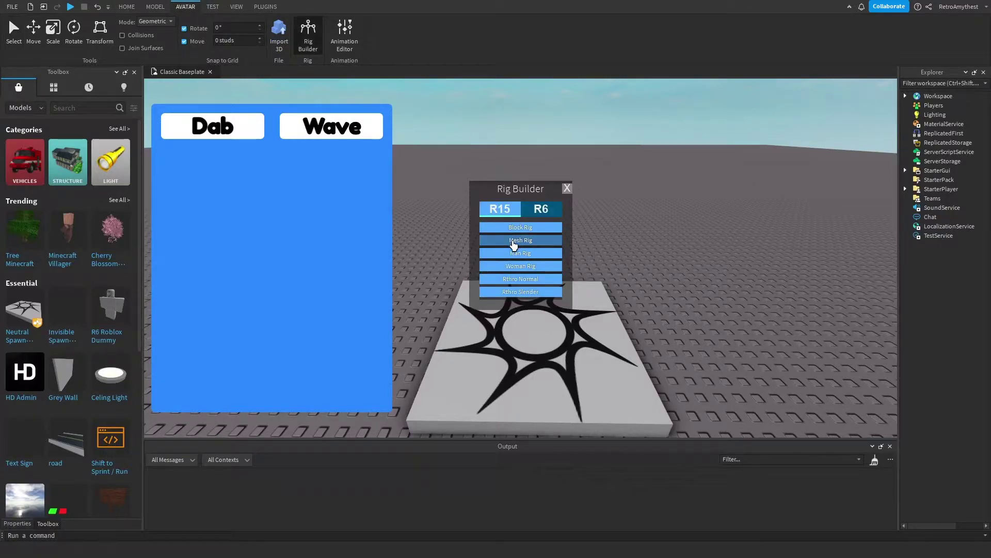
pyautogui.click(514, 241)
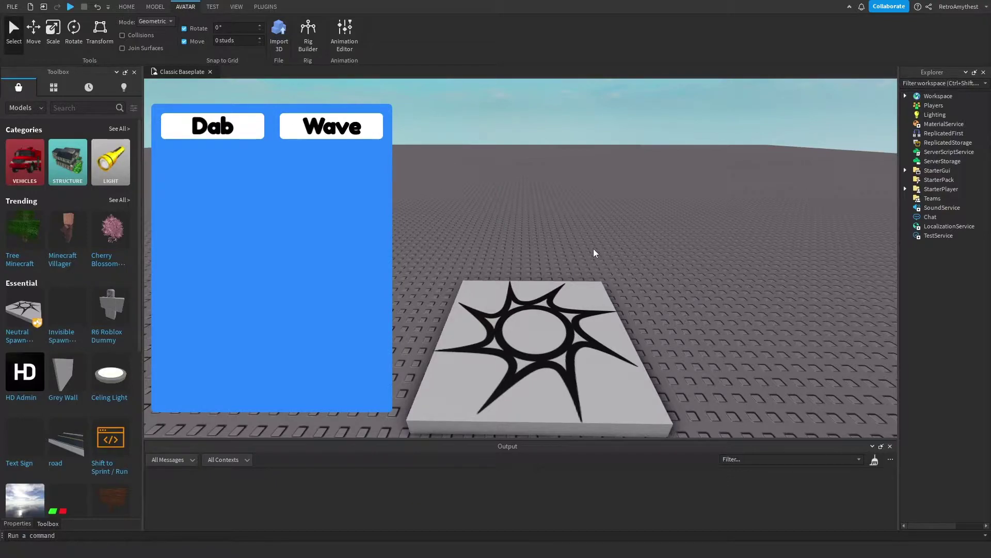
pyautogui.moveTo(567, 217); pyautogui.dragTo(557, 203, button='right')
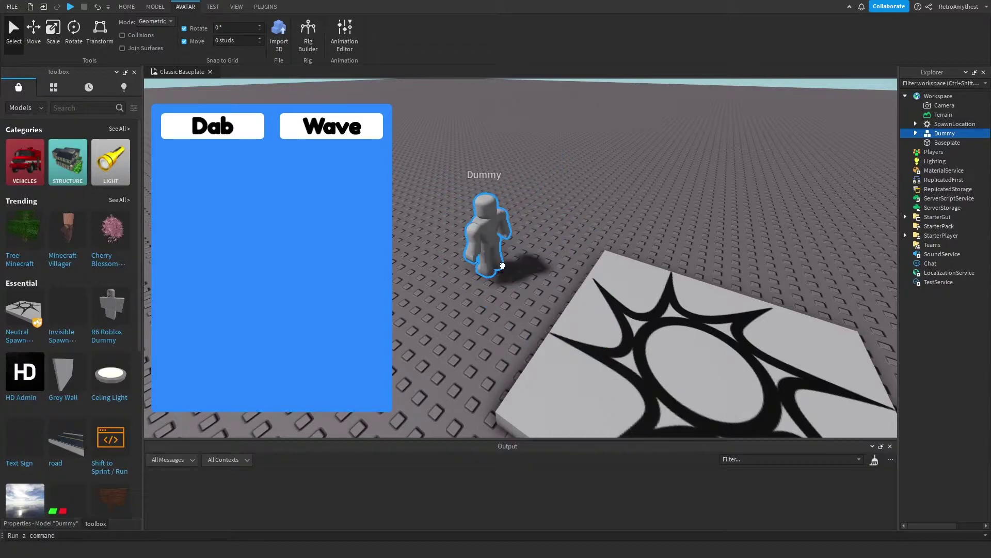
pyautogui.scroll(5, 502, 266)
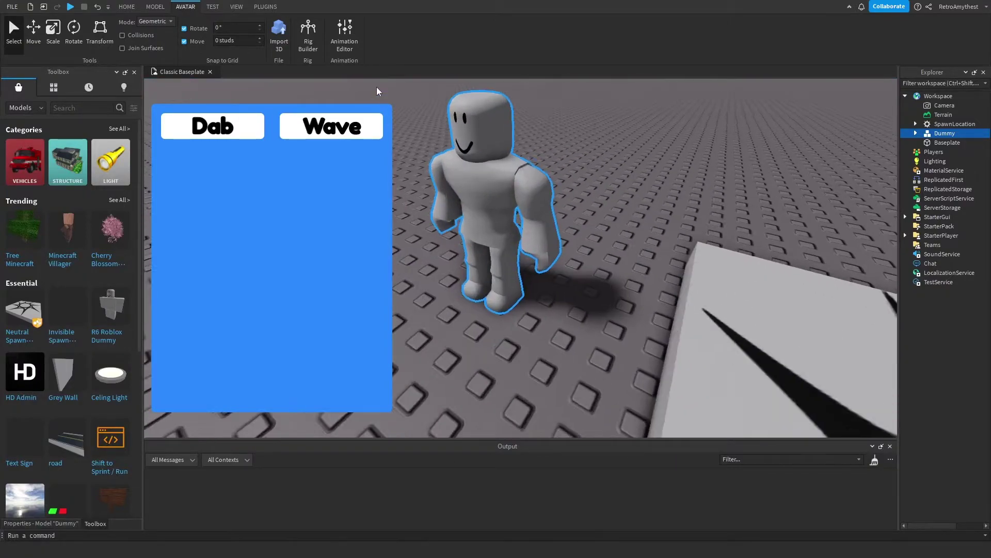
# Start the Animation Editor on the Dummy, dock it below the viewport and create a clip named Dab.
pyautogui.click(351, 46)
pyautogui.click(465, 141)
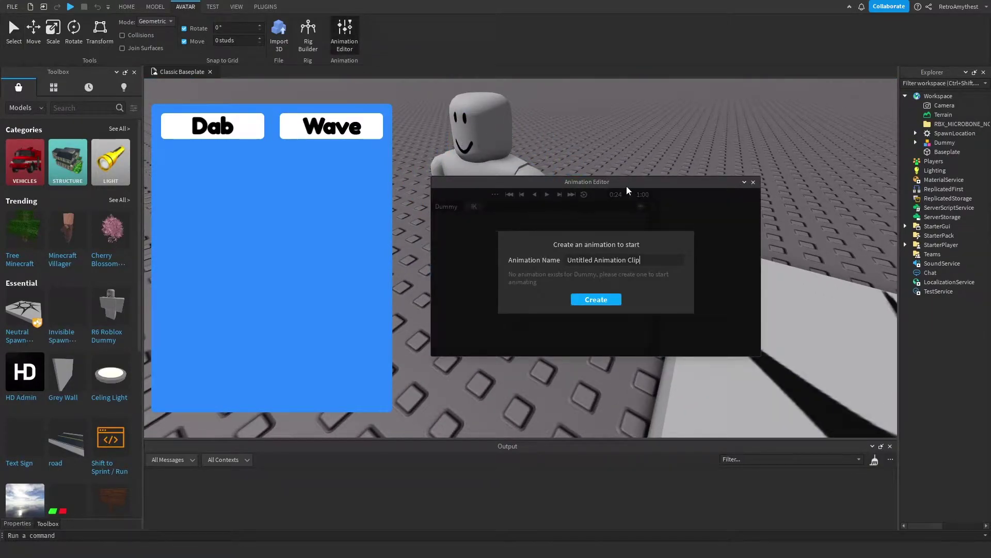
pyautogui.moveTo(625, 182)
pyautogui.mouseDown()
pyautogui.moveTo(530, 299)
pyautogui.moveTo(521, 333)
pyautogui.mouseUp()
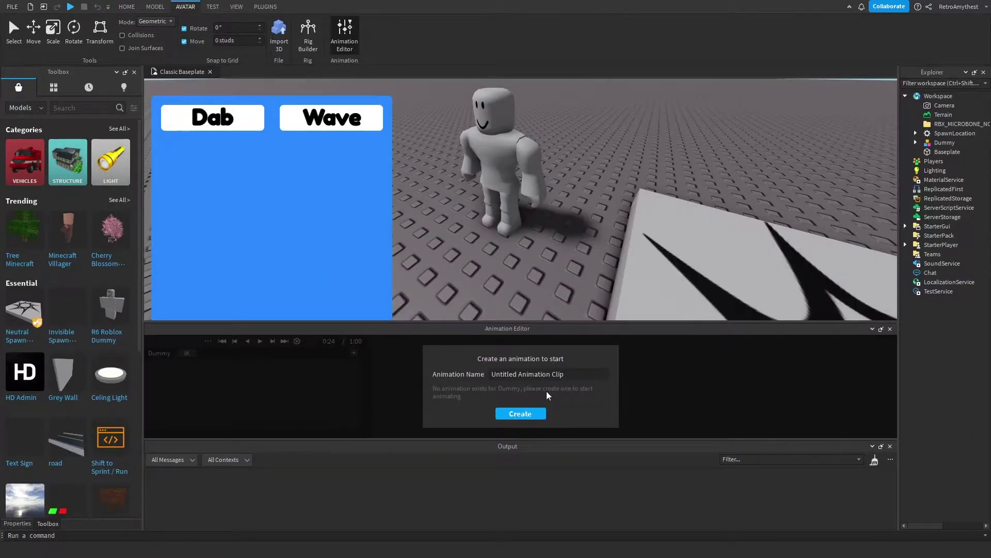
pyautogui.doubleClick(527, 374)
pyautogui.write('Dab')
pyautogui.click(520, 413)
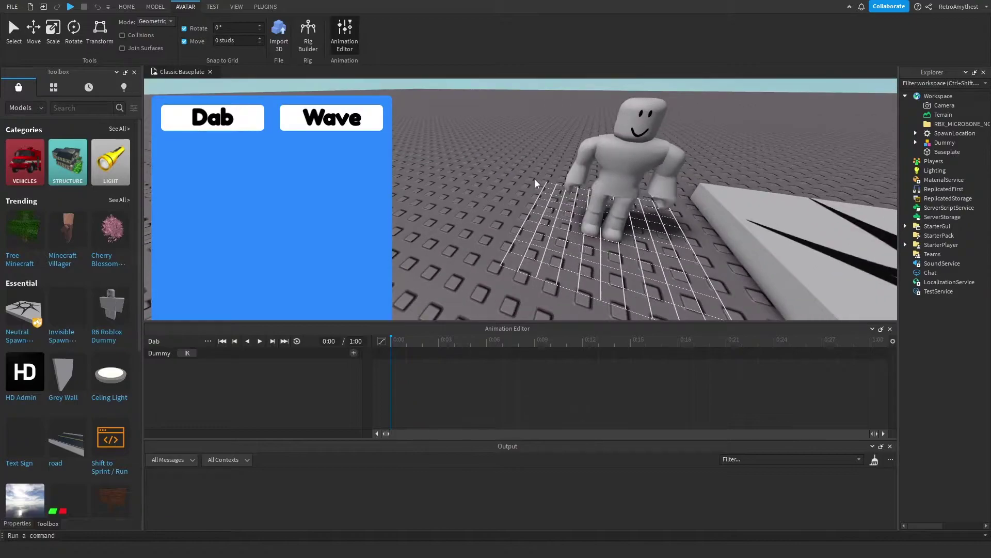
# Rotate the Dummy's RightUpperArm forward across the body into a dab pose.
pyautogui.moveTo(535, 224); pyautogui.dragTo(554, 165, button='right')
pyautogui.click(590, 233)
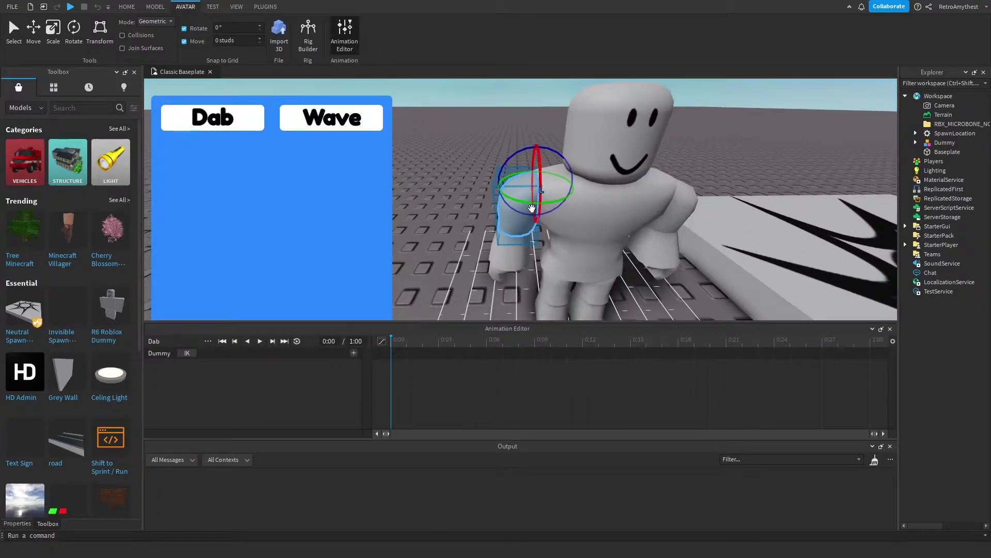
pyautogui.moveTo(589, 233); pyautogui.dragTo(502, 183, button='right')
pyautogui.moveTo(503, 183); pyautogui.dragTo(434, 178)
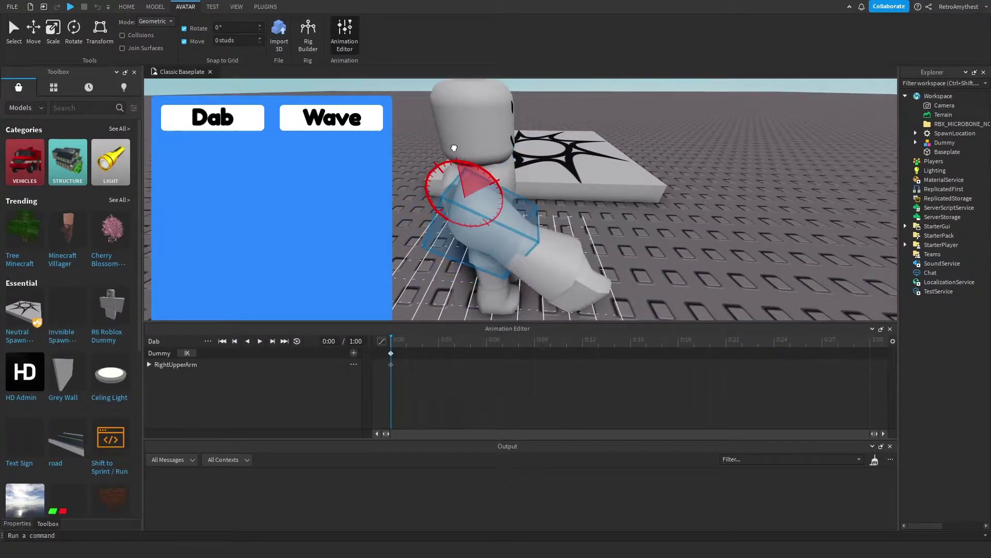
pyautogui.moveTo(434, 178)
pyautogui.mouseDown(button='right')
pyautogui.moveTo(515, 148)
pyautogui.moveTo(542, 179)
pyautogui.mouseUp(button='right')
pyautogui.moveTo(496, 178); pyautogui.dragTo(516, 147)
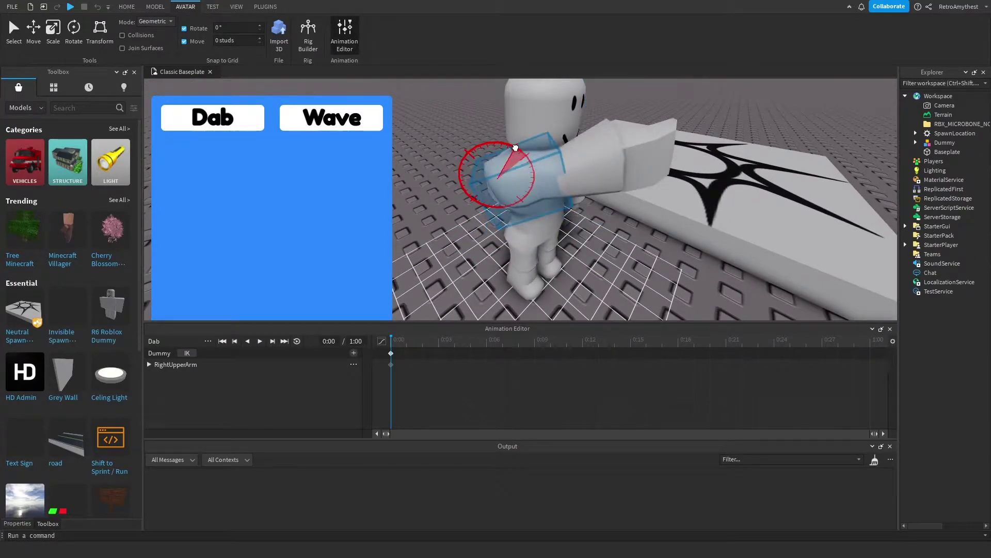
pyautogui.moveTo(515, 148)
pyautogui.mouseDown(button='right')
pyautogui.moveTo(542, 226)
pyautogui.moveTo(643, 185)
pyautogui.moveTo(594, 164)
pyautogui.moveTo(584, 233)
pyautogui.mouseUp(button='right')
# Pose the LeftUpperArm, keyframe both arms at 0:06 and preview the Dab clip.
pyautogui.click(542, 194)
pyautogui.click(598, 172)
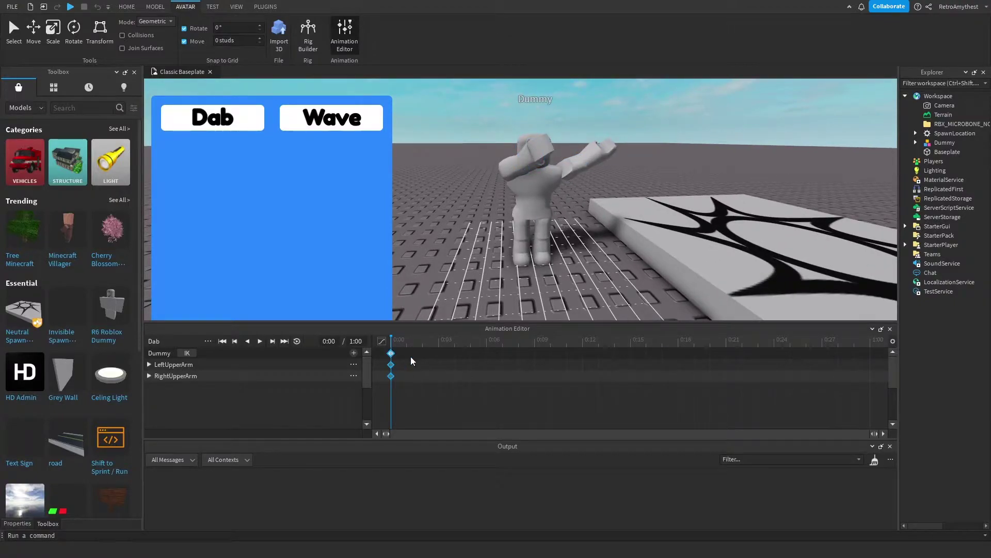
pyautogui.click(486, 340)
pyautogui.moveTo(589, 194)
pyautogui.mouseDown(button='right')
pyautogui.moveTo(542, 233)
pyautogui.moveTo(644, 105)
pyautogui.mouseUp(button='right')
pyautogui.click(529, 227)
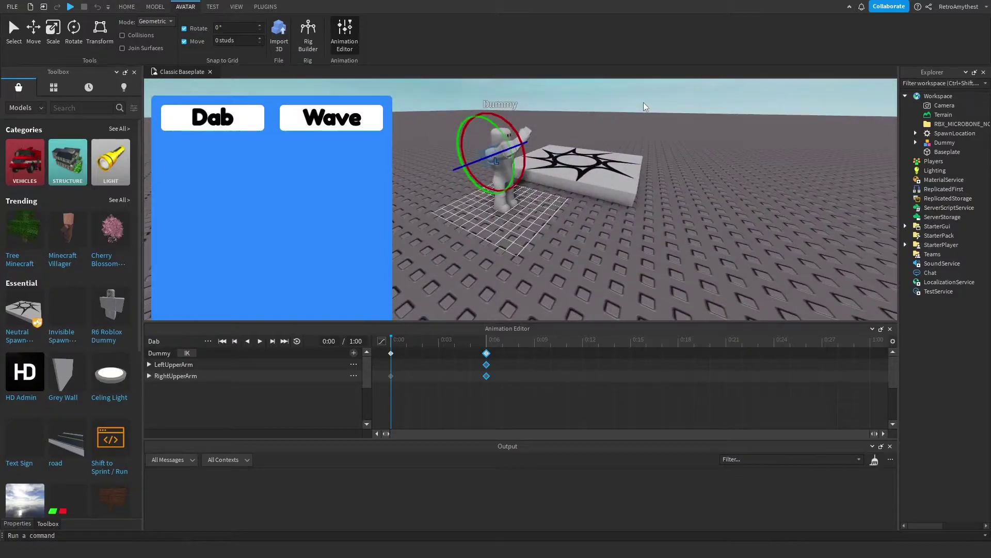
pyautogui.moveTo(522, 169)
pyautogui.mouseDown(button='right')
pyautogui.moveTo(574, 194)
pyautogui.moveTo(635, 194)
pyautogui.moveTo(527, 186)
pyautogui.moveTo(599, 252)
pyautogui.moveTo(580, 125)
pyautogui.mouseUp(button='right')
pyautogui.scroll(3, 573, 194)
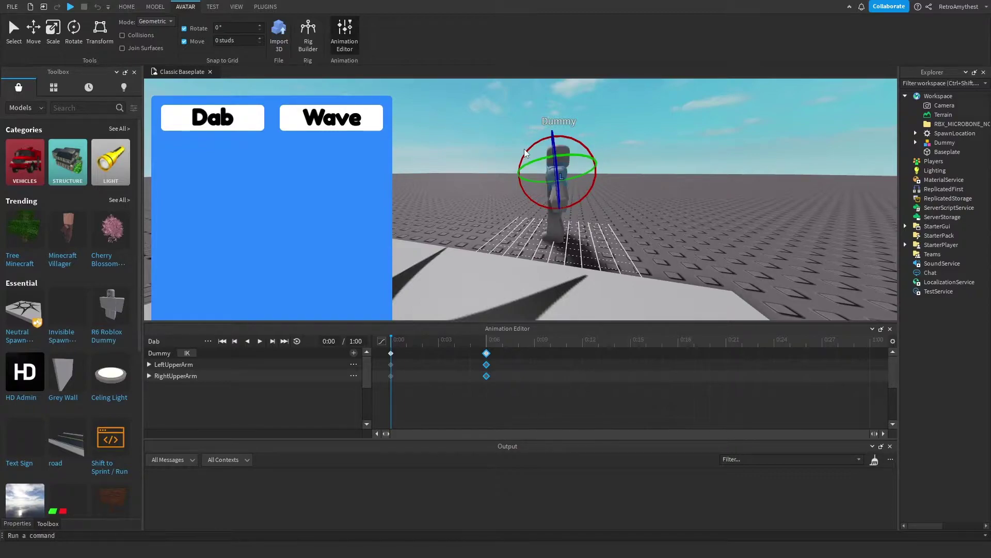
pyautogui.moveTo(526, 152)
pyautogui.mouseDown(button='right')
pyautogui.moveTo(542, 179)
pyautogui.moveTo(600, 144)
pyautogui.moveTo(543, 194)
pyautogui.moveTo(589, 171)
pyautogui.moveTo(557, 201)
pyautogui.mouseUp(button='right')
pyautogui.scroll(4, 542, 178)
pyautogui.scroll(3, 589, 170)
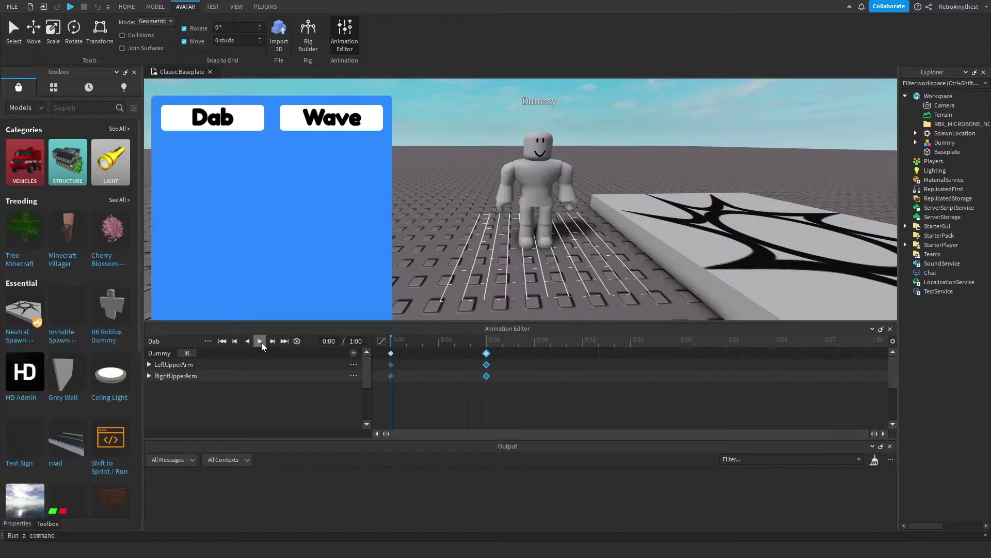
pyautogui.click(260, 341)
# Copy the dab keyframes, paste neutral keyframes at the timeline end and shift the dab later.
pyautogui.rightClick(487, 357)
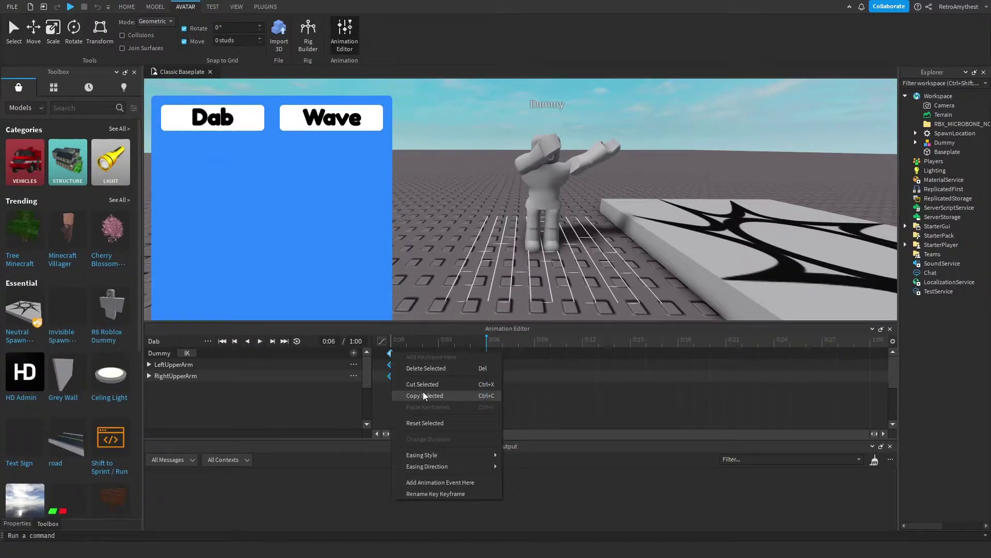
pyautogui.click(871, 342)
pyautogui.rightClick(875, 350)
pyautogui.click(910, 359)
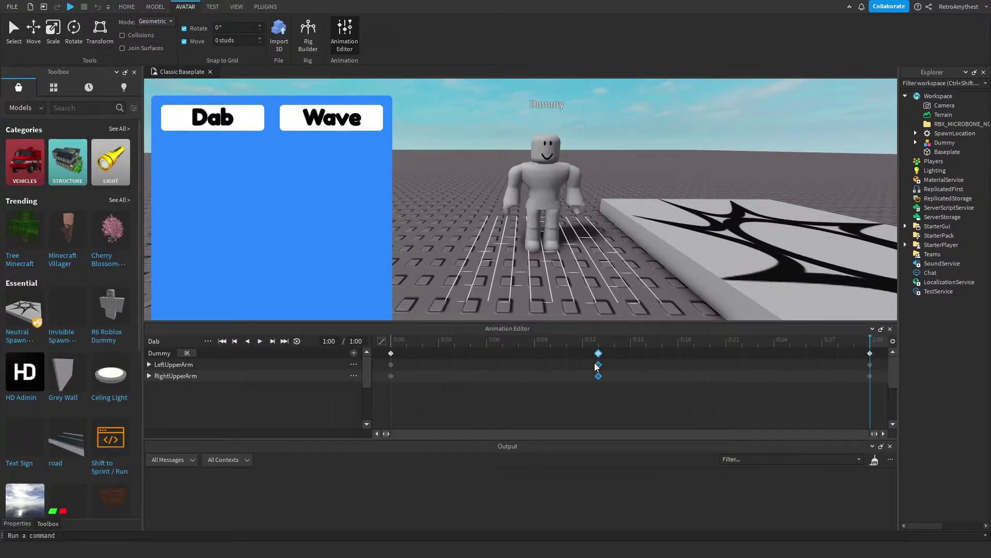
pyautogui.moveTo(598, 364); pyautogui.dragTo(630, 365)
pyautogui.click(260, 342)
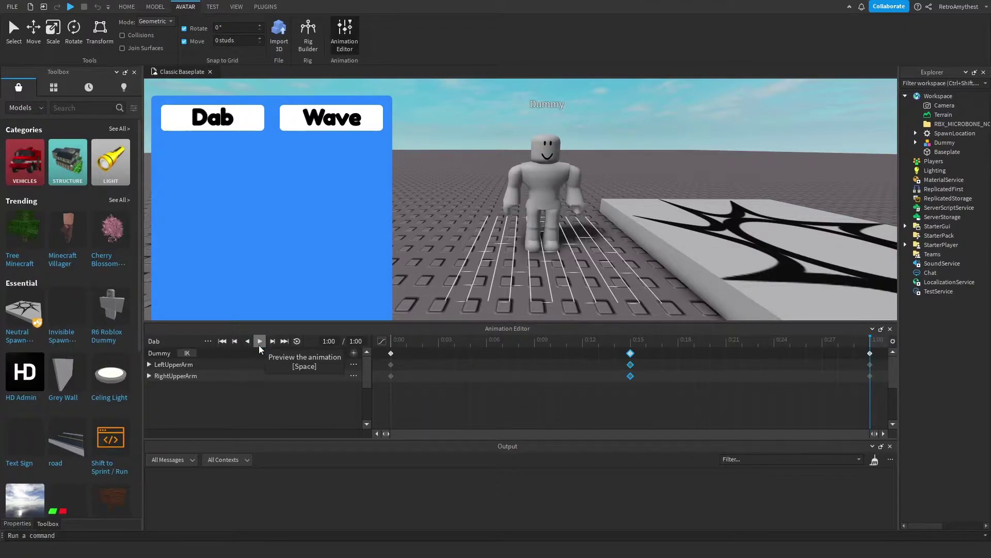
# Duplicate the dab keyframes just before and after the pose so it holds, then check the timing.
pyautogui.rightClick(631, 353)
pyautogui.click(666, 365)
pyautogui.rightClick(646, 353)
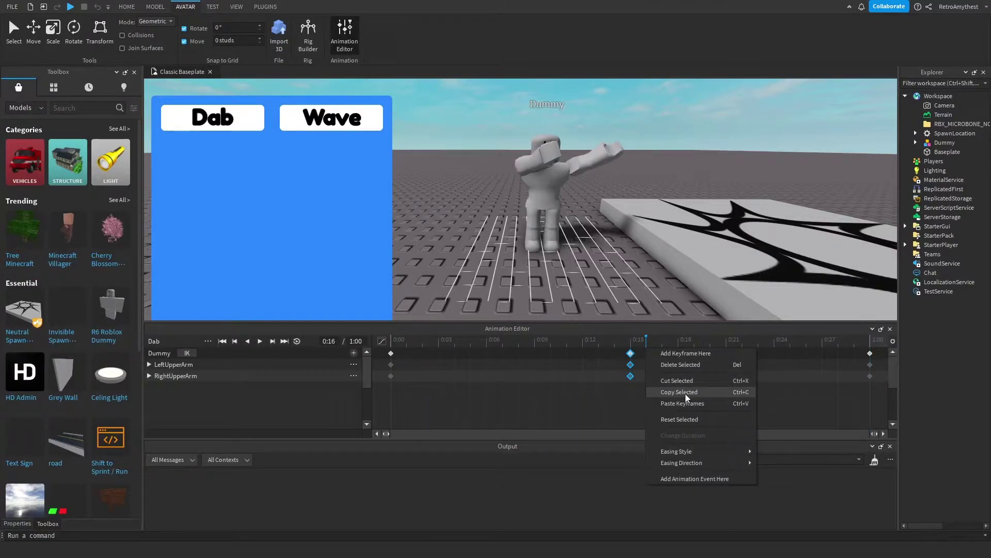
pyautogui.click(681, 364)
pyautogui.rightClick(617, 358)
pyautogui.click(643, 368)
pyautogui.click(260, 341)
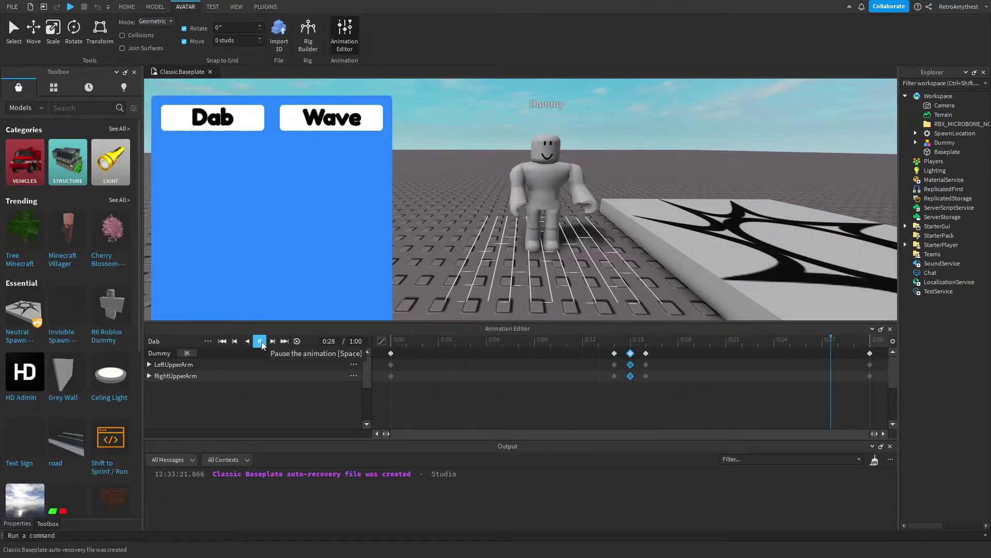
pyautogui.click(260, 341)
# Copy the middle keyframe group later in the timeline, add arm keyframes at 0:11 and preview.
pyautogui.moveTo(601, 348); pyautogui.dragTo(654, 372)
pyautogui.rightClick(620, 353)
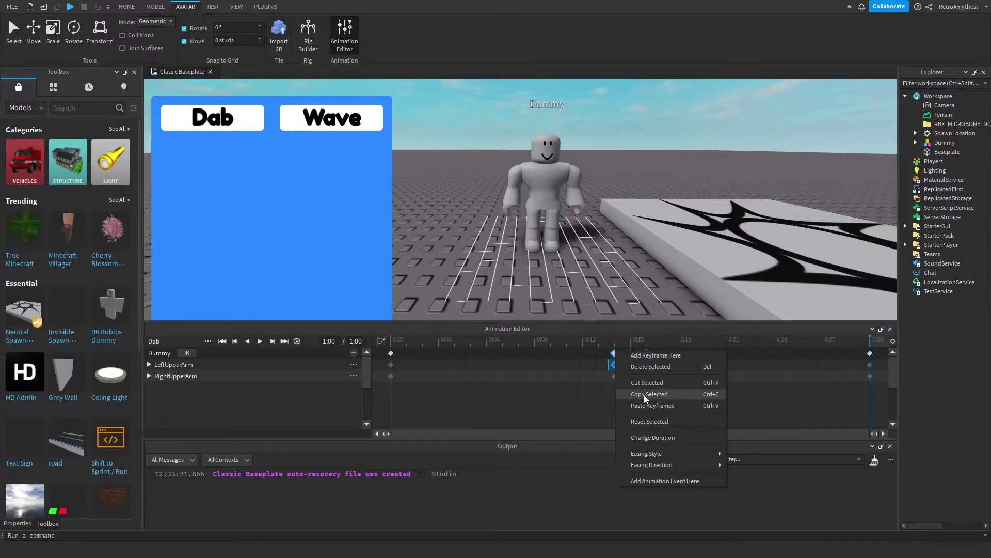
pyautogui.click(672, 353)
pyautogui.rightClick(666, 354)
pyautogui.click(698, 410)
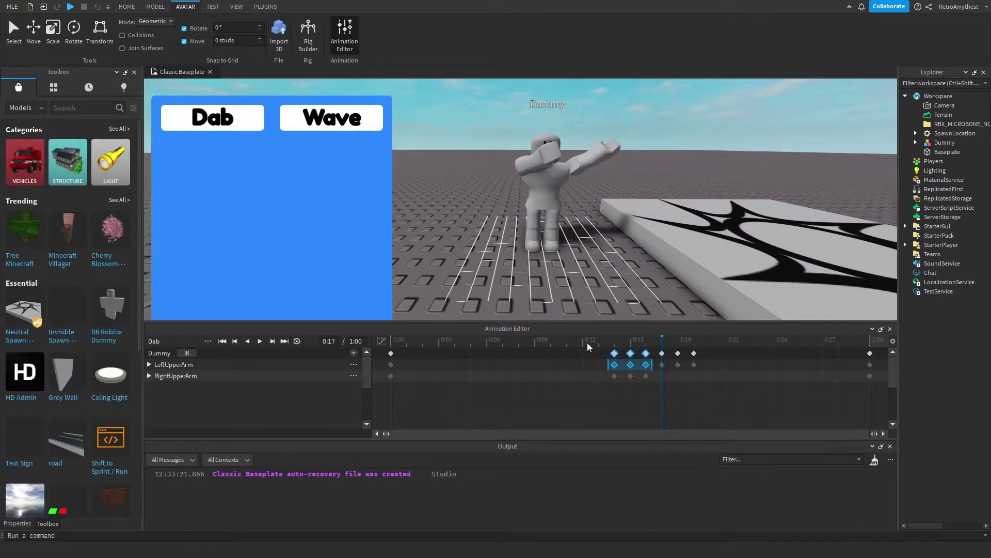
pyautogui.click(587, 341)
pyautogui.rightClick(569, 360)
pyautogui.click(601, 409)
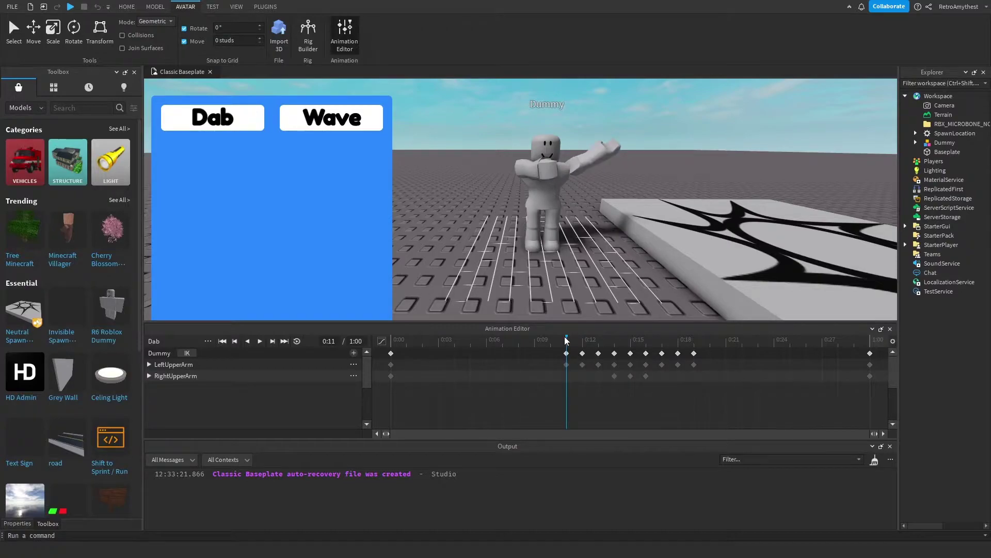
pyautogui.click(261, 341)
# Bring up the Dab animation's Set Animation Priority choices from the editor menu.
pyautogui.click(209, 341)
pyautogui.click(254, 428)
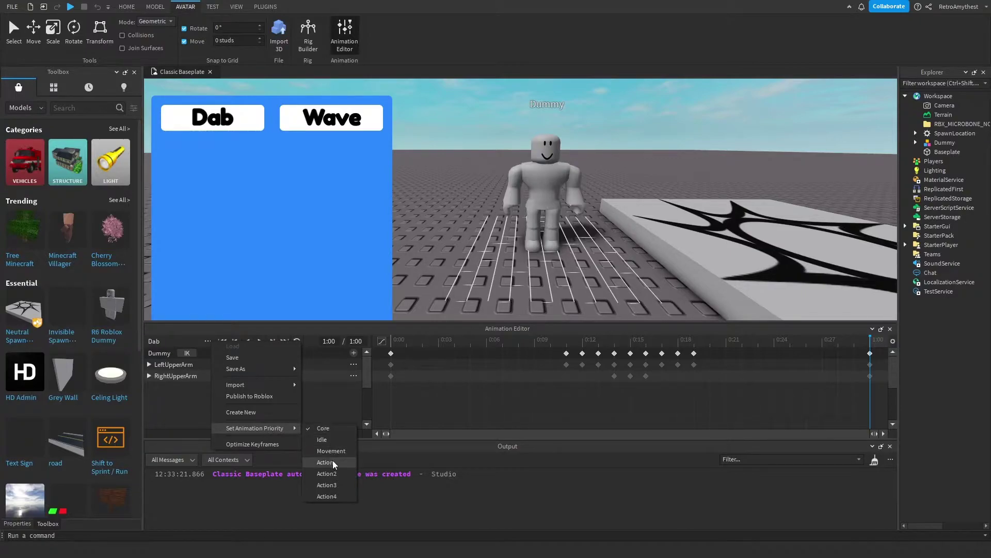
# Set Action priority, save Dab, publish it to Roblox via Submit and close the editor.
pyautogui.click(323, 435)
pyautogui.click(208, 342)
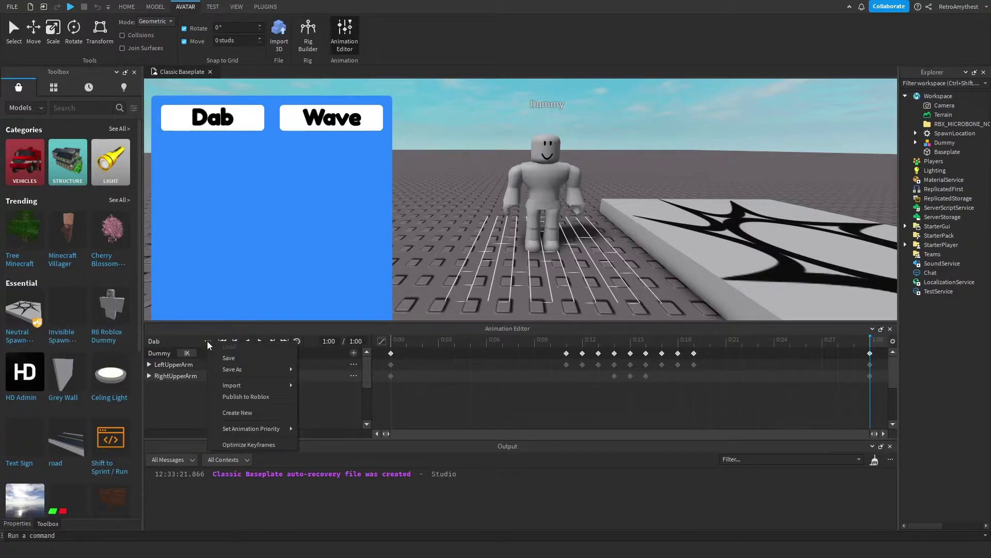
pyautogui.click(240, 398)
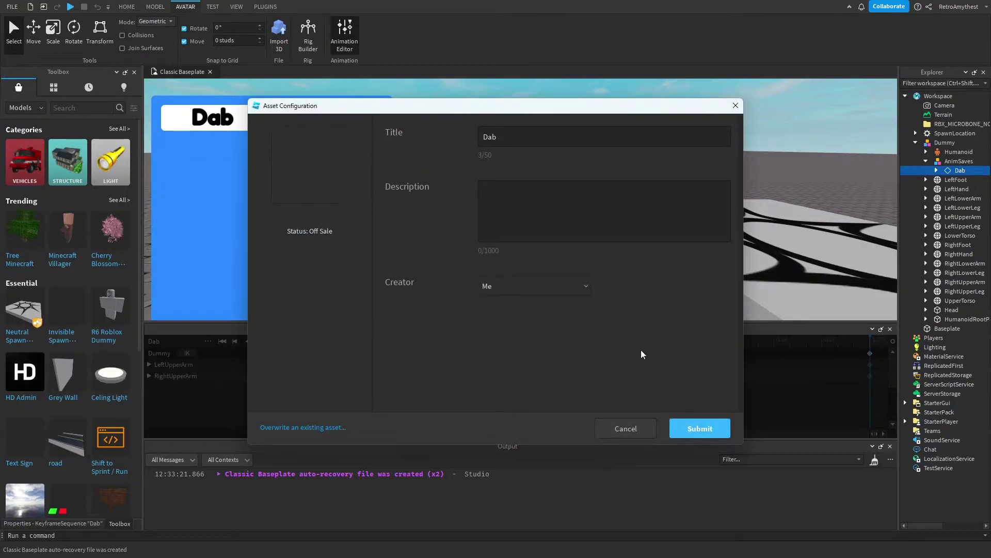
pyautogui.click(689, 429)
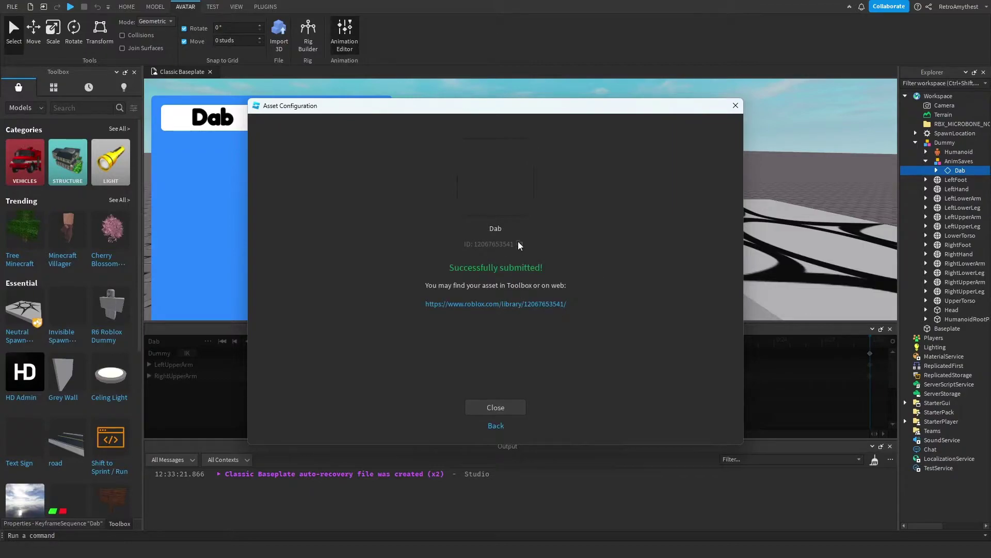
pyautogui.click(495, 407)
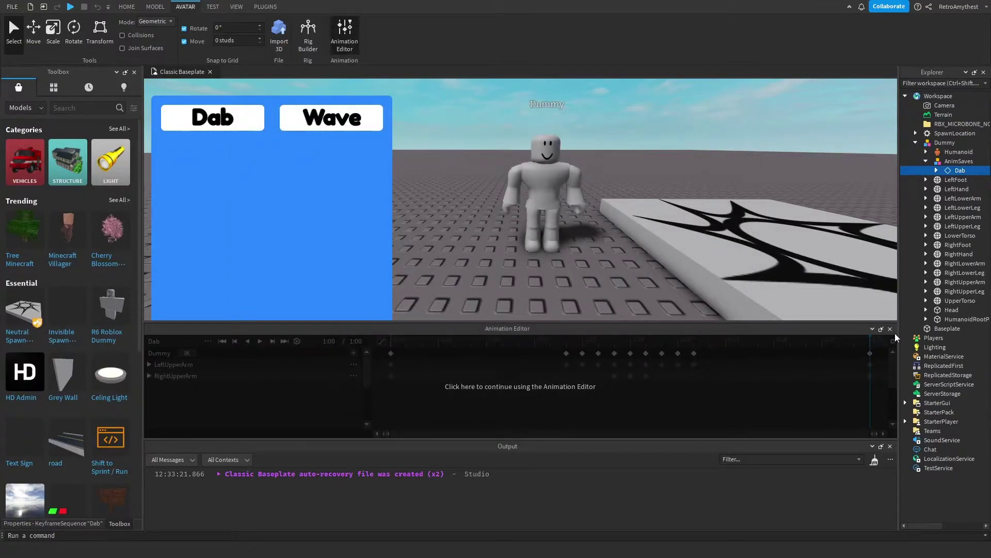
pyautogui.click(890, 329)
# Delete the Dummy and copy the Wave script's Animation object under the Dab button in StarterGui.
pyautogui.press('Delete')
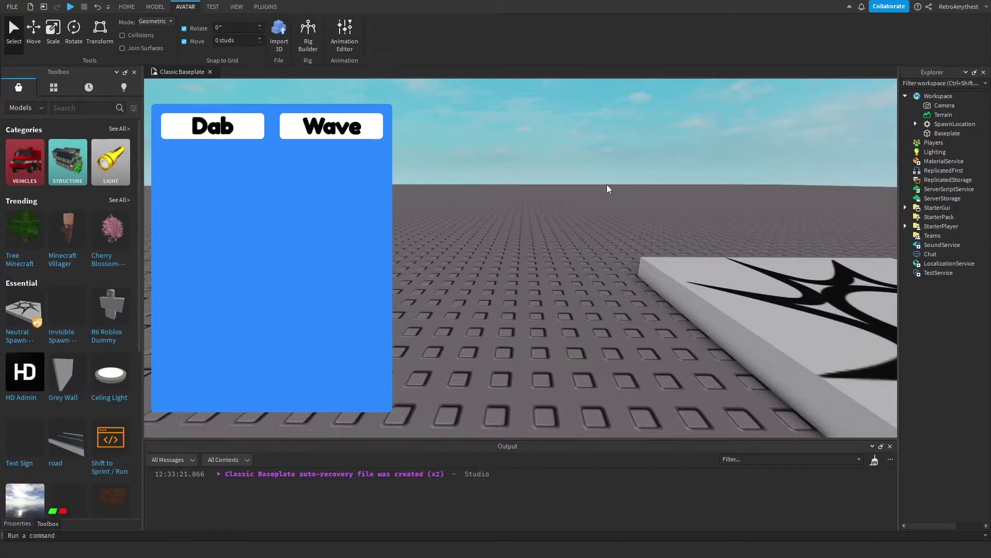
pyautogui.moveTo(639, 271); pyautogui.dragTo(698, 295, button='right')
pyautogui.click(906, 208)
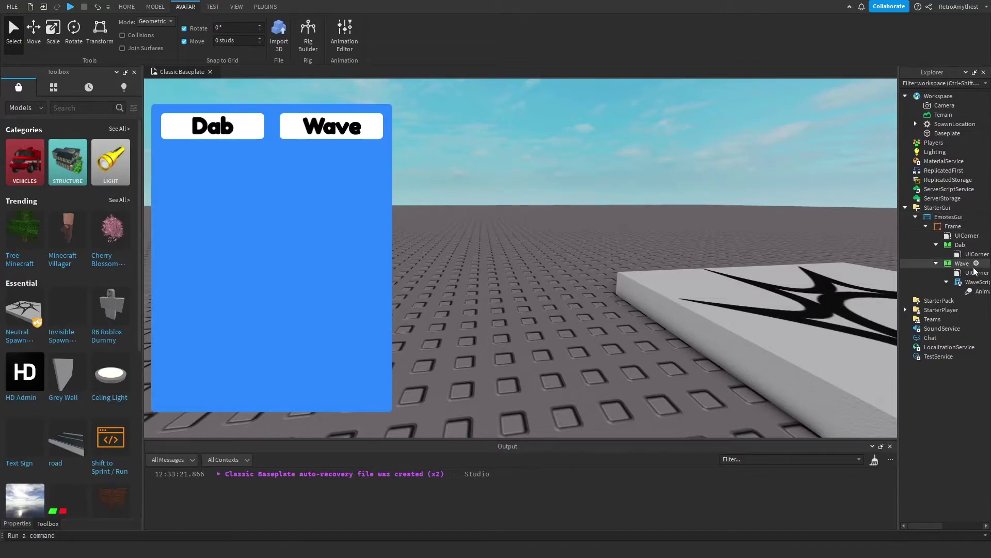
pyautogui.click(961, 244)
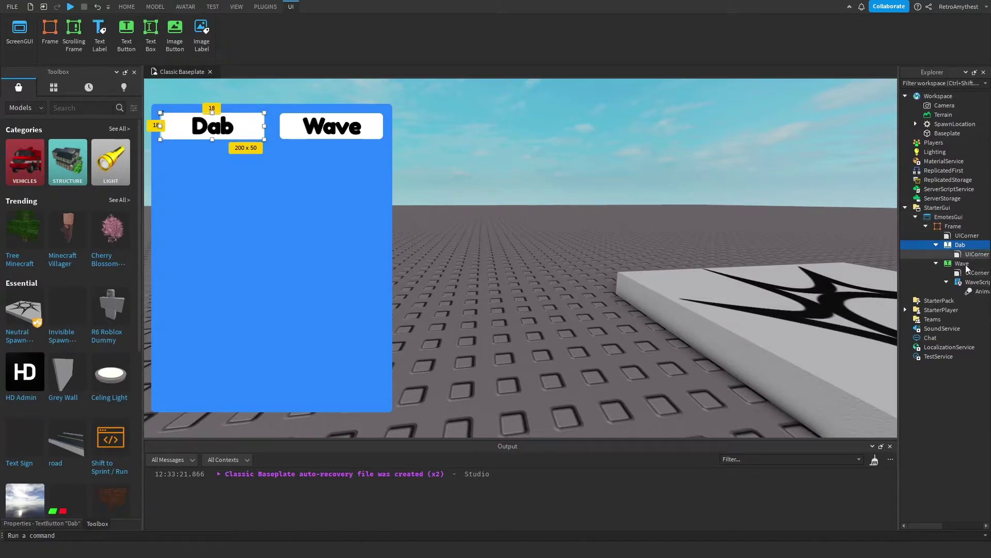
pyautogui.rightClick(972, 282)
pyautogui.click(811, 215)
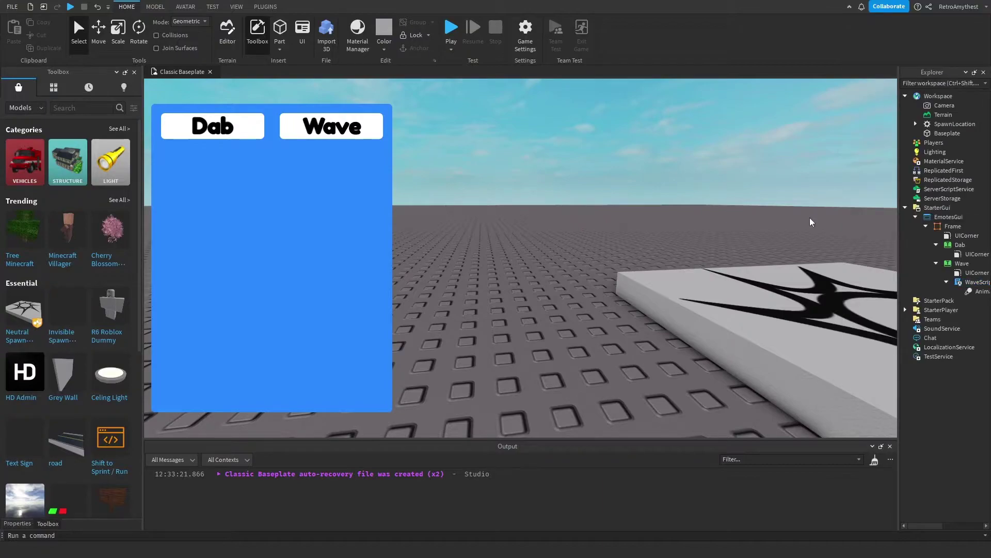
pyautogui.click(977, 291)
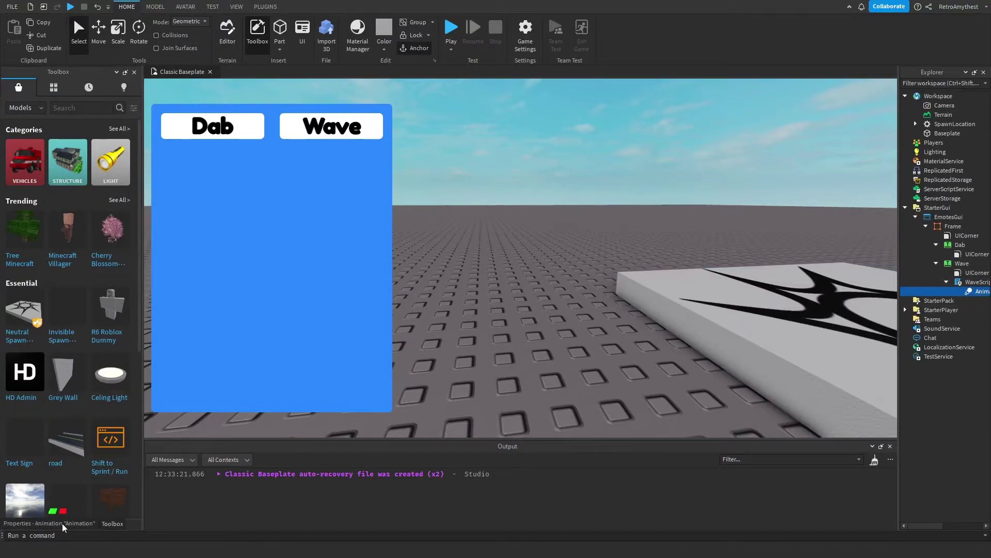
pyautogui.click(46, 523)
pyautogui.rightClick(972, 247)
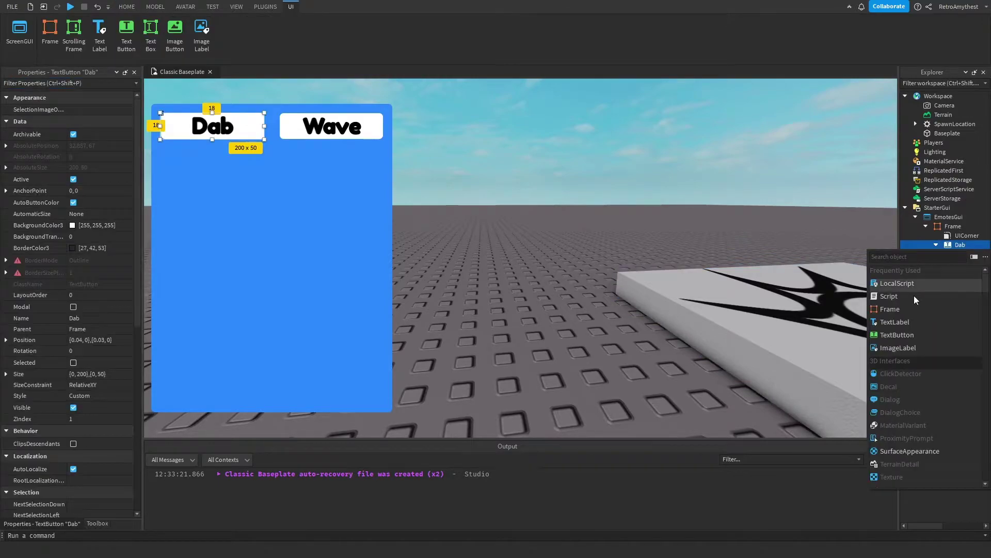
pyautogui.click(914, 286)
# Paste the published dab asset id into the new Animation's AnimationId property.
pyautogui.click(978, 264)
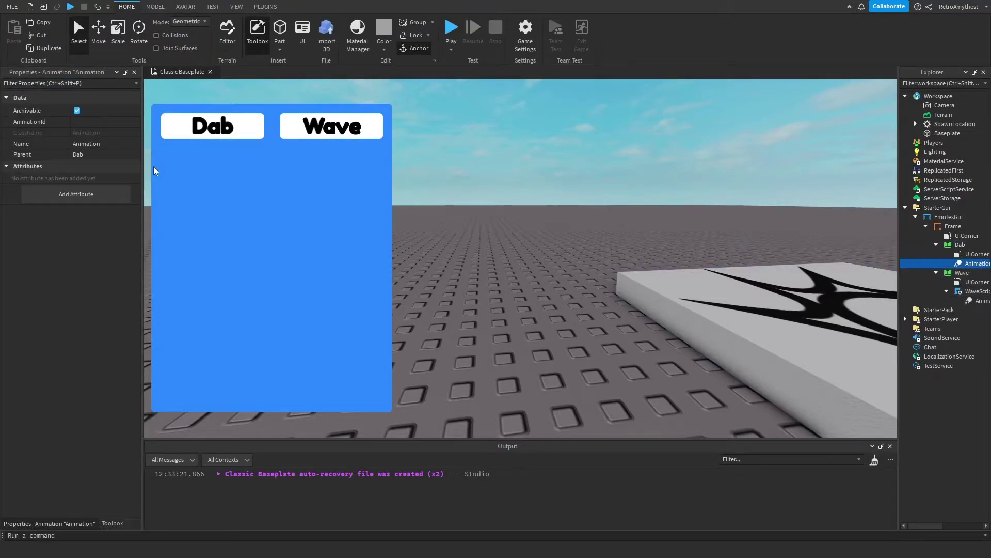
pyautogui.rightClick(100, 123)
pyautogui.click(105, 182)
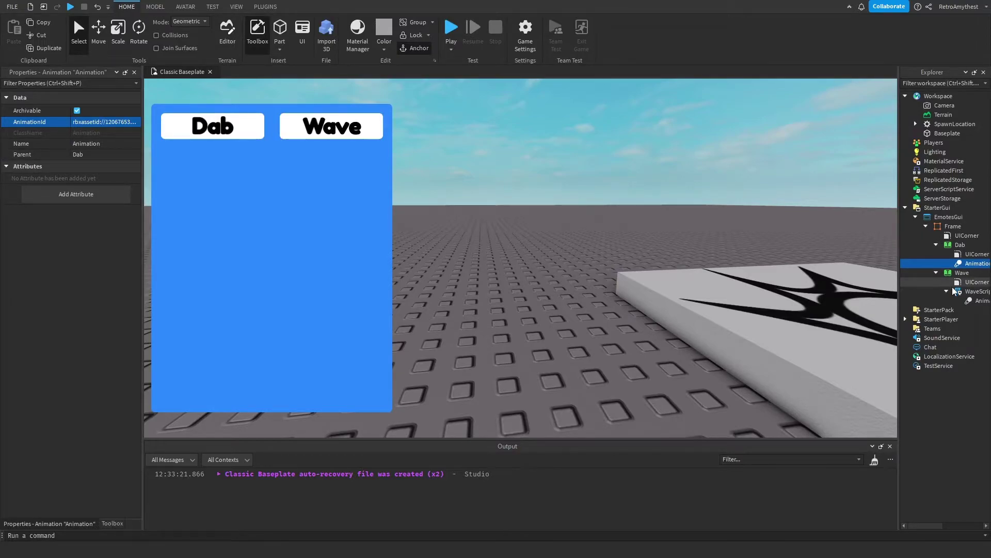
# Duplicate WaveScript under the Dab button and rename the copy DabScript.
pyautogui.click(978, 291)
pyautogui.rightClick(978, 292)
pyautogui.press('Escape')
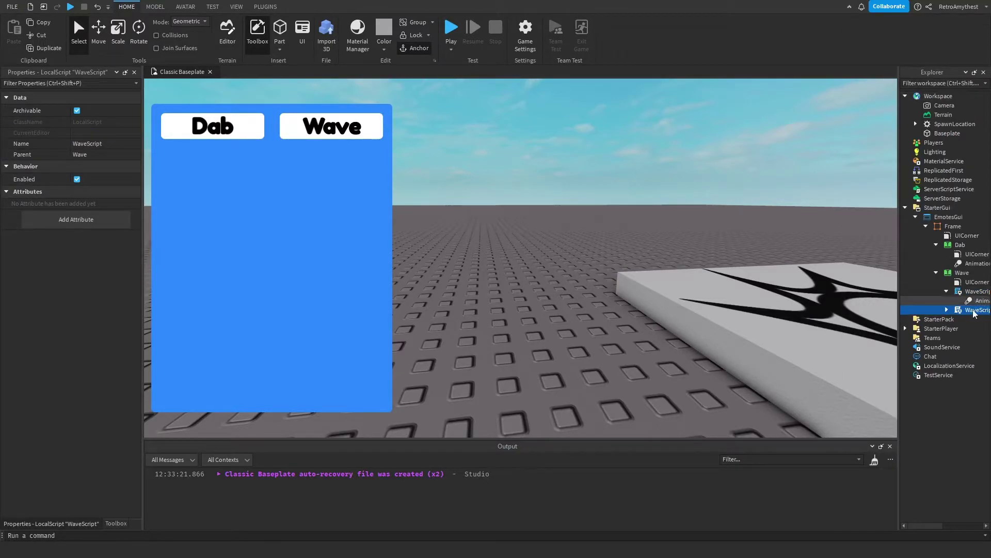
pyautogui.moveTo(978, 291); pyautogui.dragTo(961, 245)
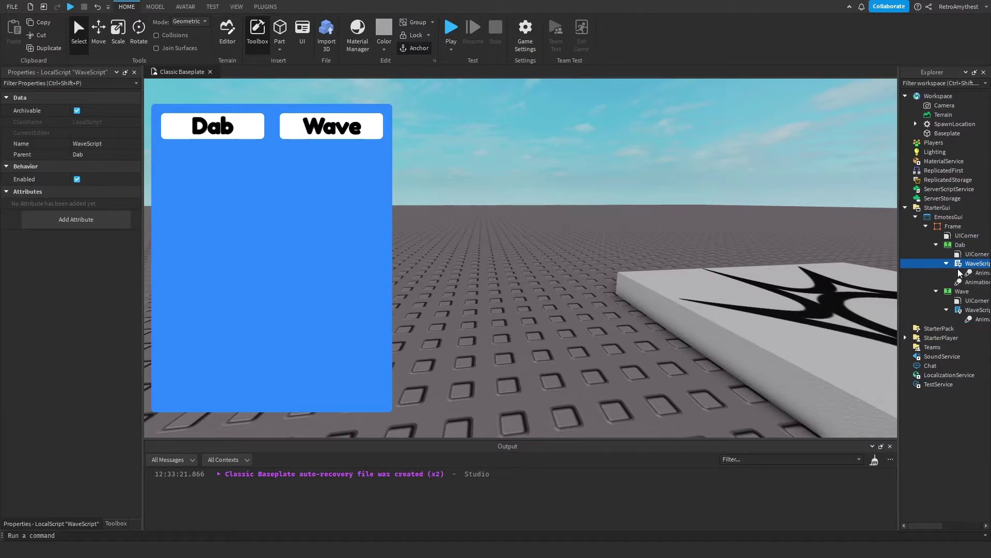
pyautogui.click(972, 271)
pyautogui.click(974, 263)
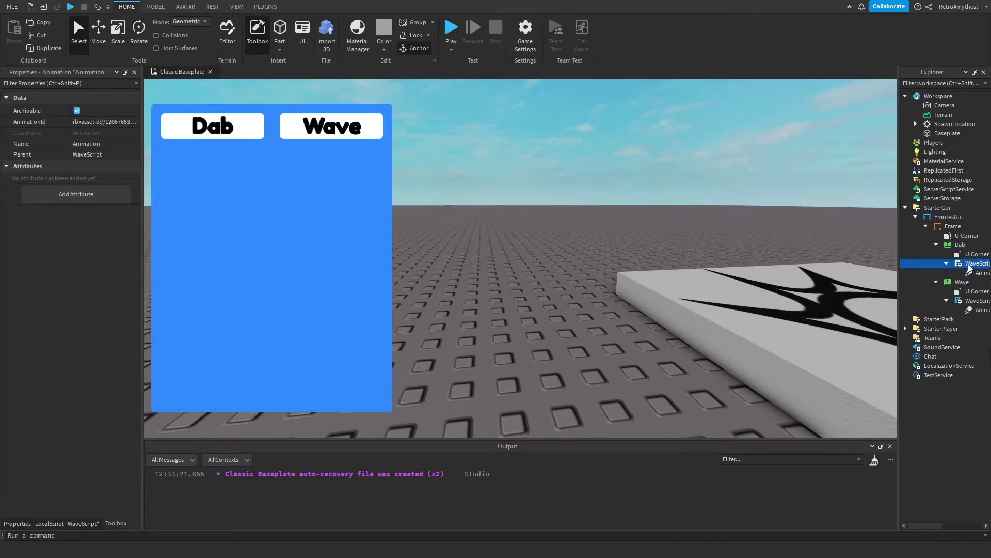
pyautogui.click(85, 144)
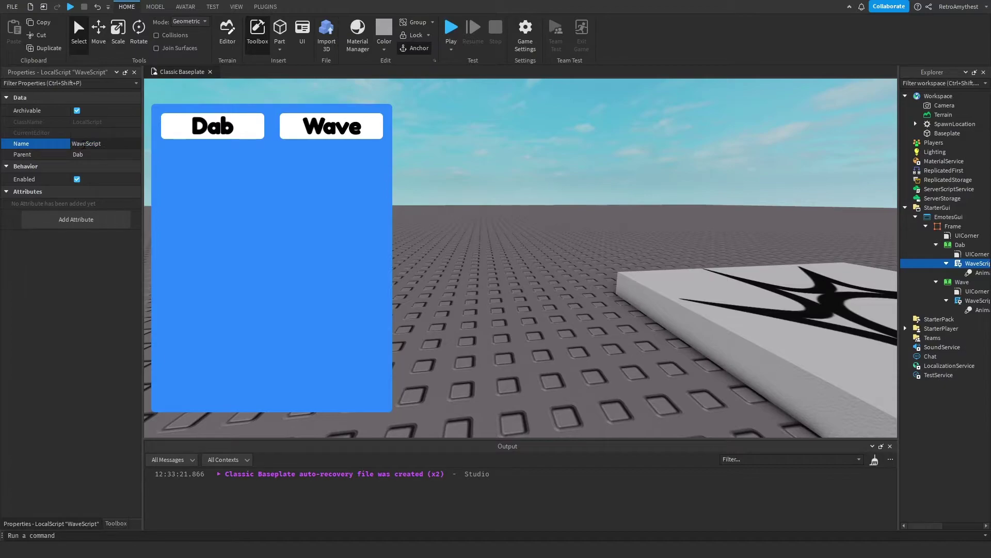
pyautogui.write('Dab')
pyautogui.press('Return')
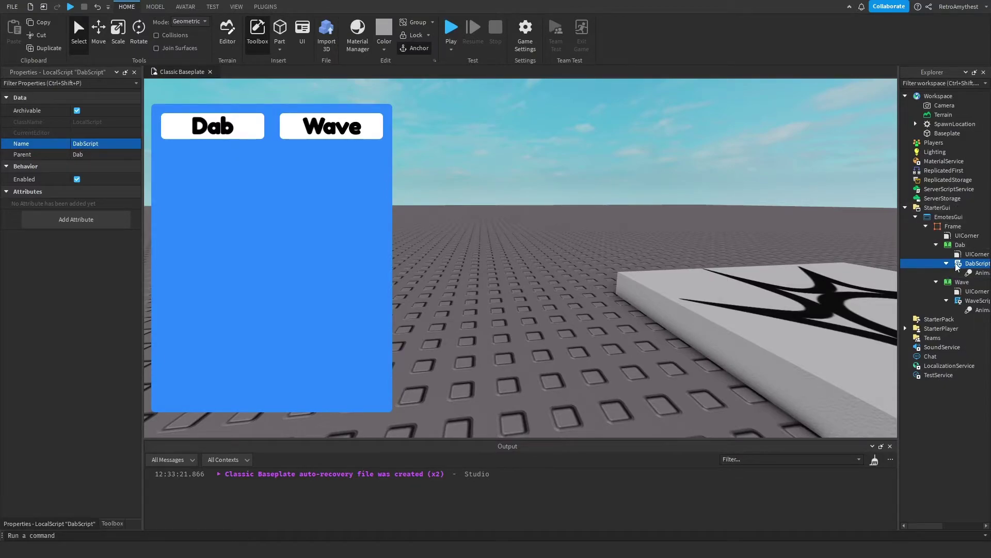
# Glance at DabScript's code, close it and start a playtest.
pyautogui.doubleClick(977, 264)
pyautogui.click(268, 72)
pyautogui.click(451, 28)
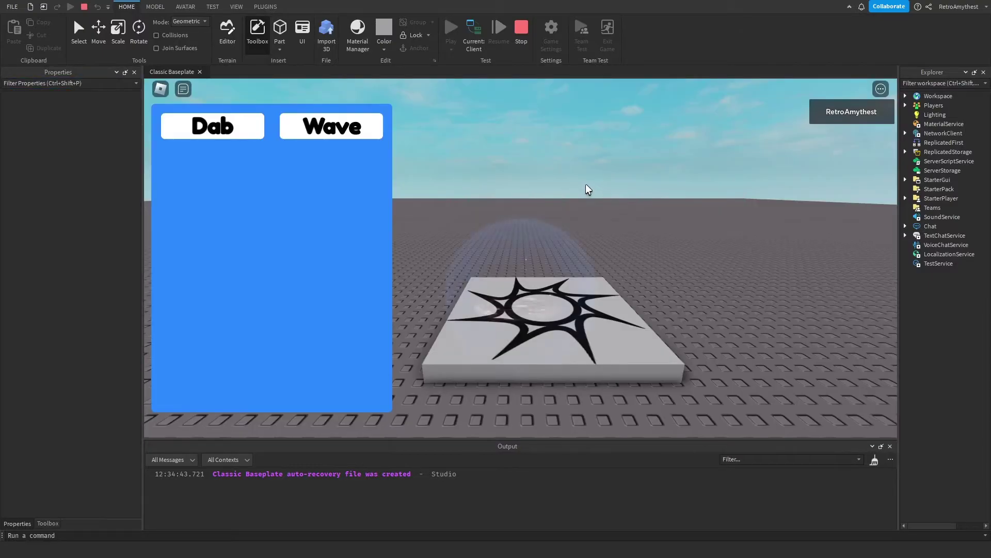
# In the playtest, trigger the Dab and Wave buttons and orbit to watch the character animate.
pyautogui.moveTo(583, 189); pyautogui.dragTo(319, 165, button='right')
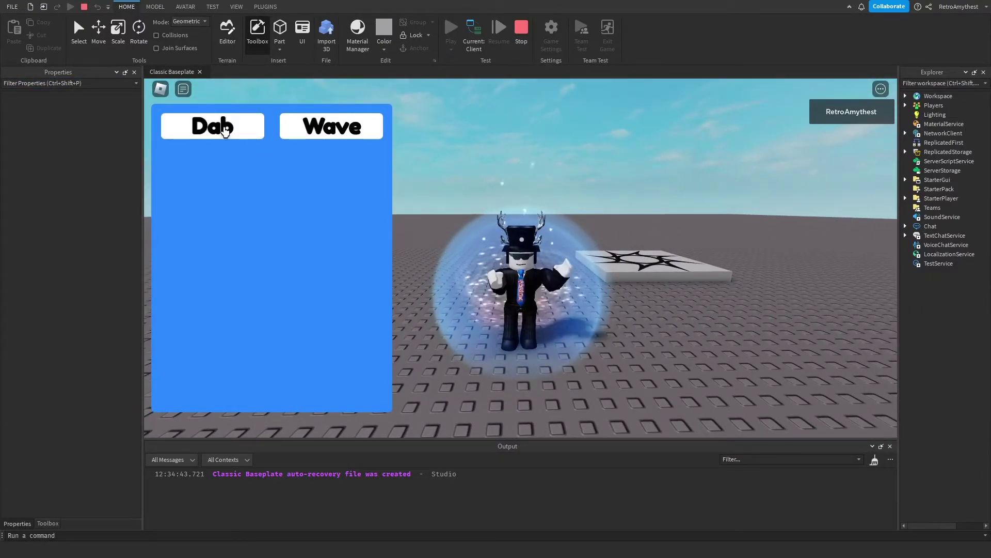
pyautogui.moveTo(436, 167); pyautogui.dragTo(413, 190, button='right')
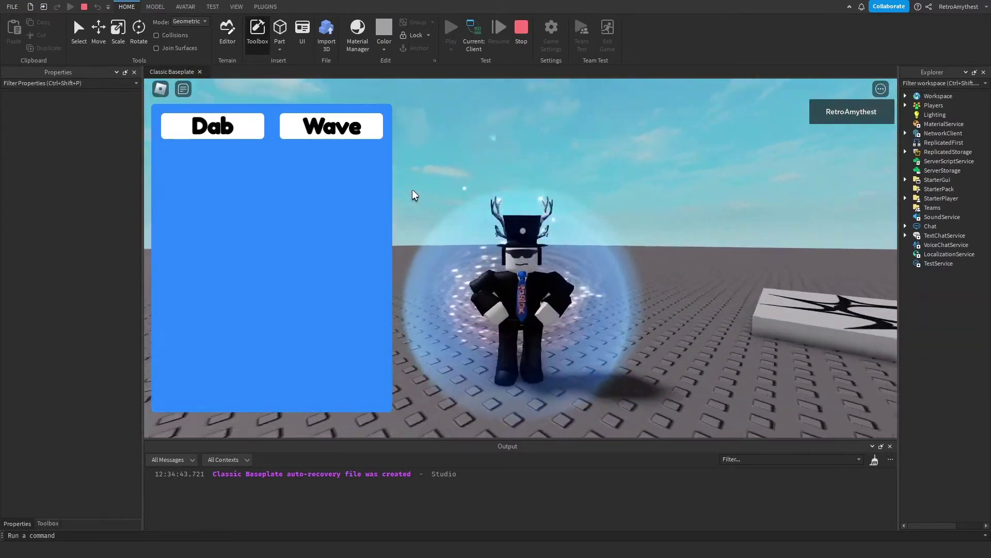
pyautogui.click(217, 128)
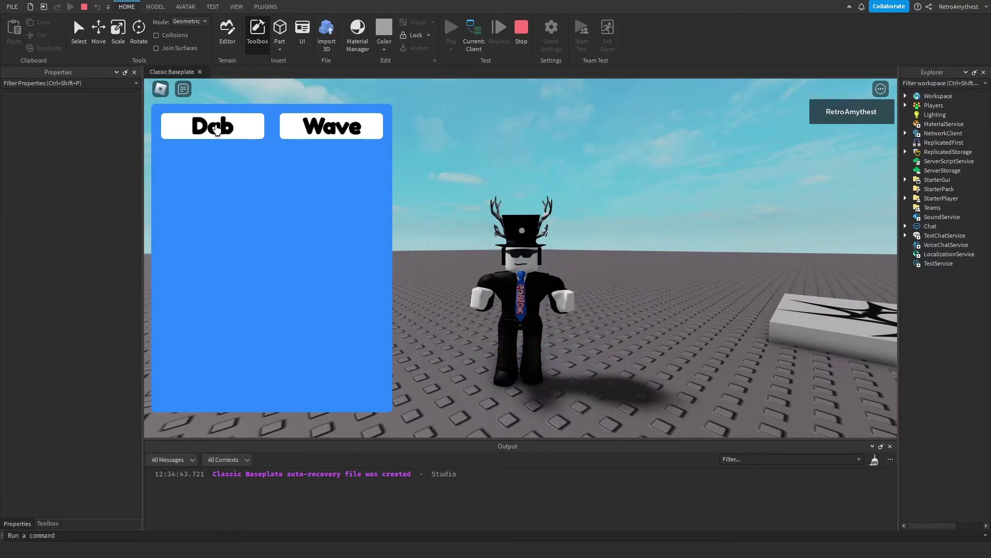
pyautogui.click(332, 128)
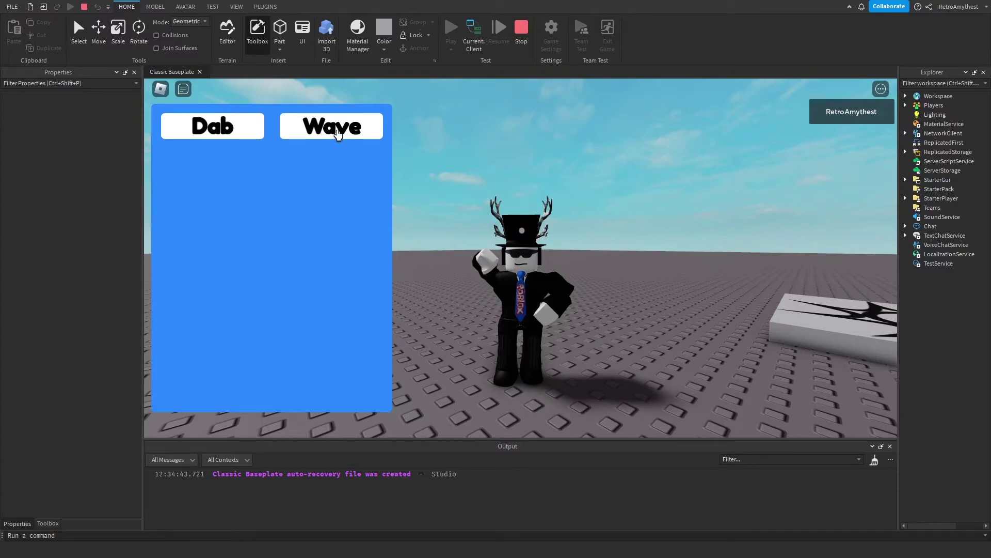
pyautogui.moveTo(465, 194); pyautogui.dragTo(465, 155, button='right')
pyautogui.click(341, 126)
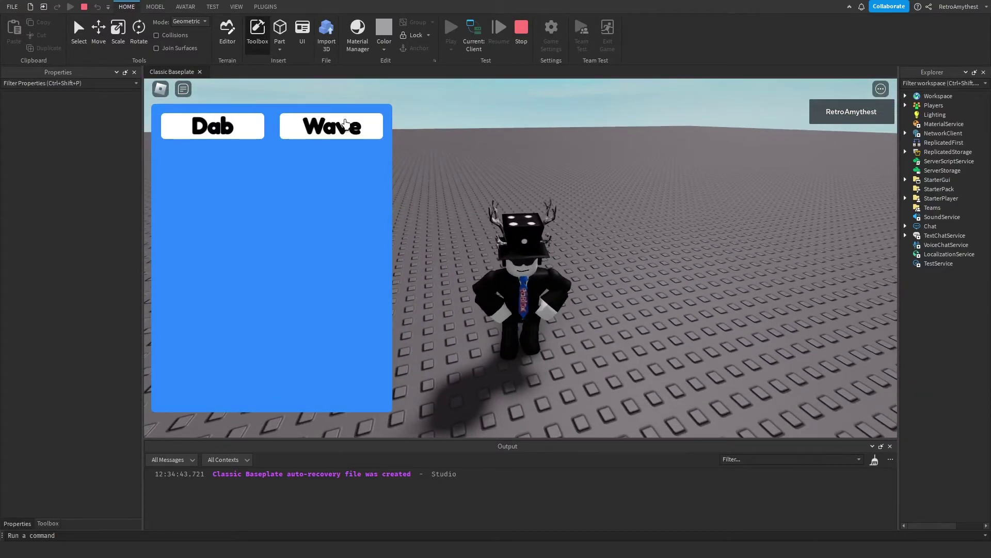
# Swing the camera around the character, wave once more and stop the playtest.
pyautogui.moveTo(488, 124); pyautogui.dragTo(504, 131, button='right')
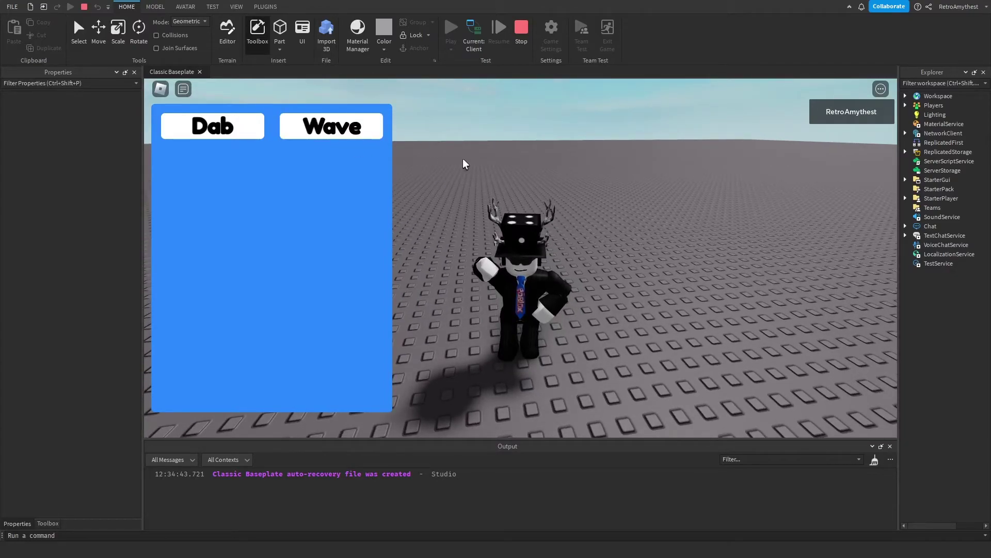
pyautogui.moveTo(465, 163); pyautogui.dragTo(497, 221, button='right')
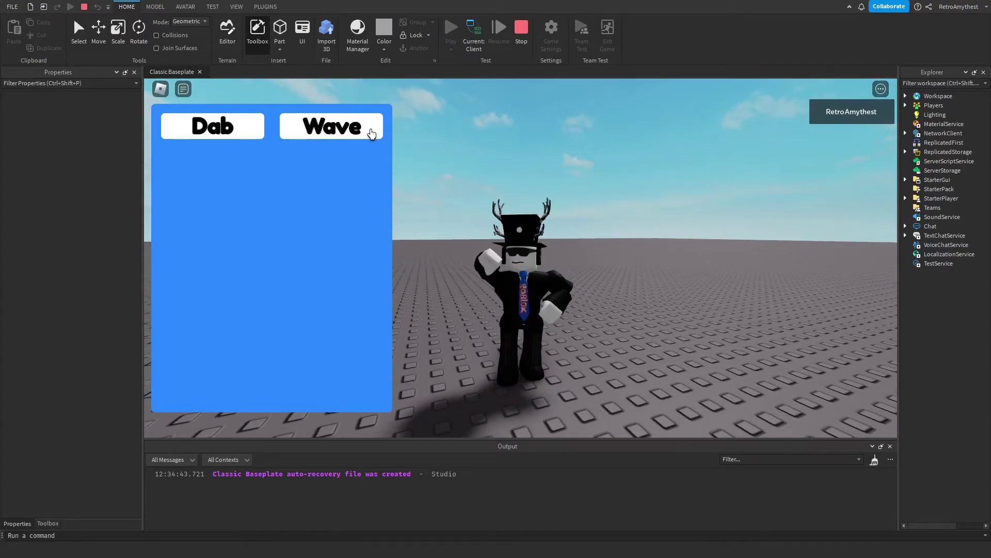
pyautogui.moveTo(527, 167); pyautogui.dragTo(604, 167, button='right')
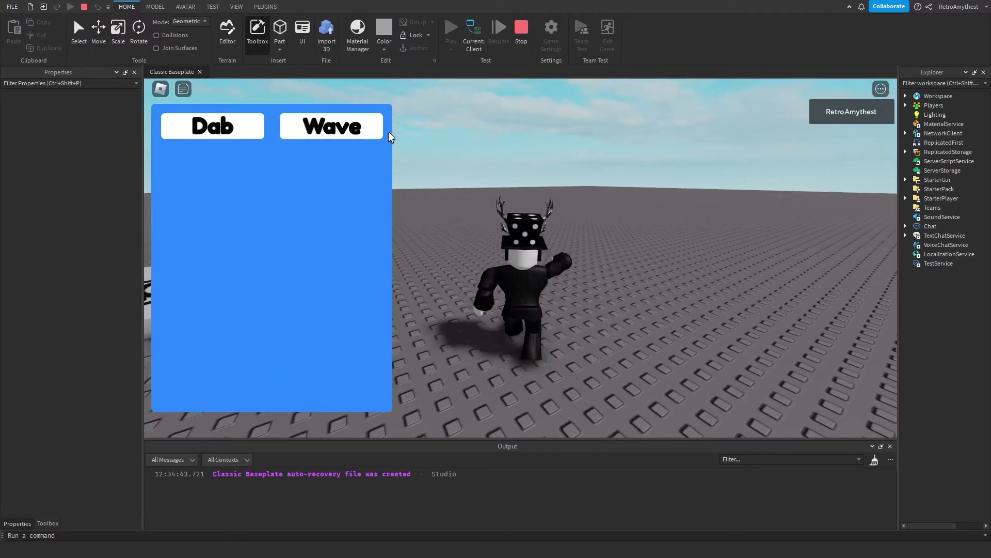
pyautogui.moveTo(437, 155); pyautogui.dragTo(558, 144, button='right')
pyautogui.click(335, 132)
pyautogui.click(521, 30)
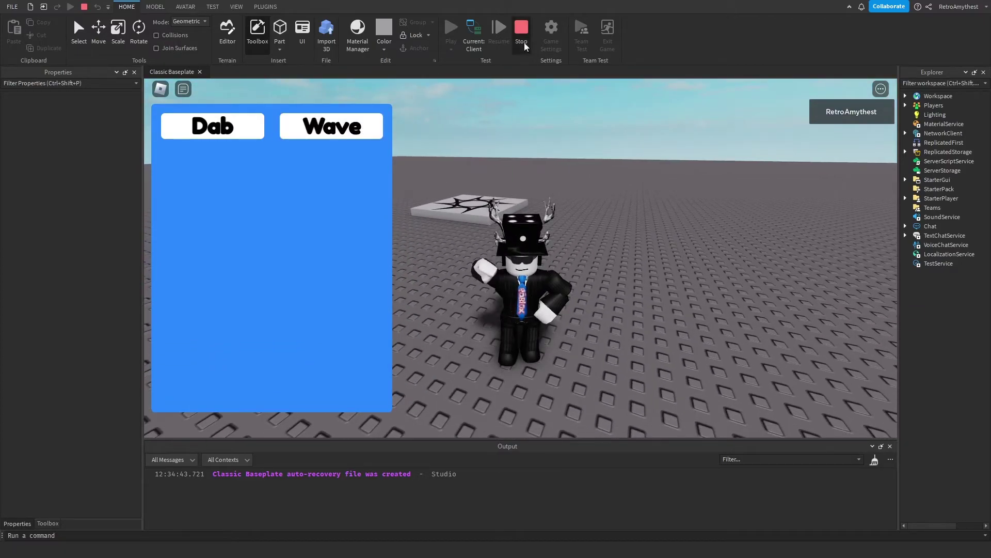
# Open DabScript and add 'local deb = false' above the click handler, starting a line inside it.
pyautogui.click(970, 263)
pyautogui.doubleClick(969, 264)
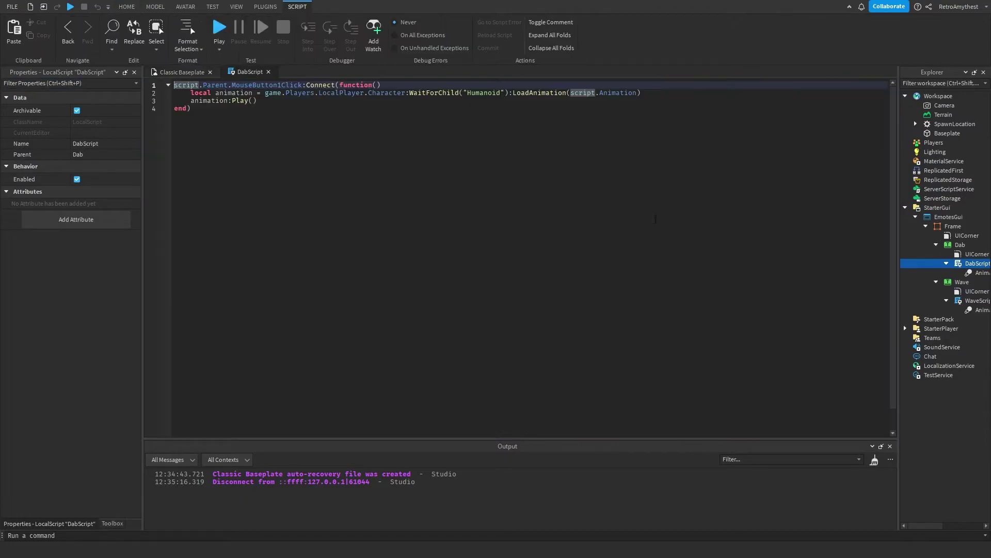
pyautogui.click(190, 87)
pyautogui.press('Return')
pyautogui.press('Up')
pyautogui.write('local ')
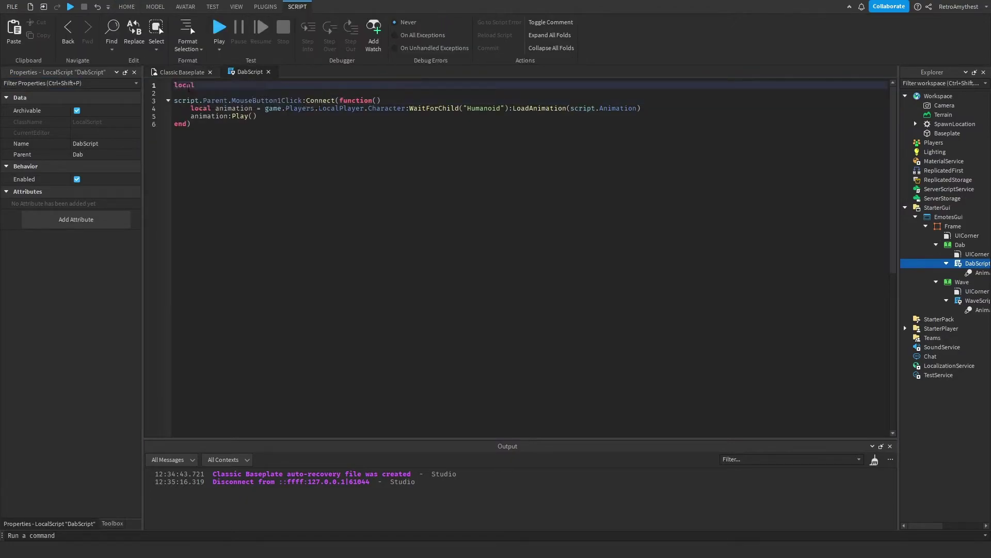
pyautogui.write('deb = false')
pyautogui.press('Down')
pyautogui.press('Down')
pyautogui.press('End')
pyautogui.press('Return')
pyautogui.write('if de ')
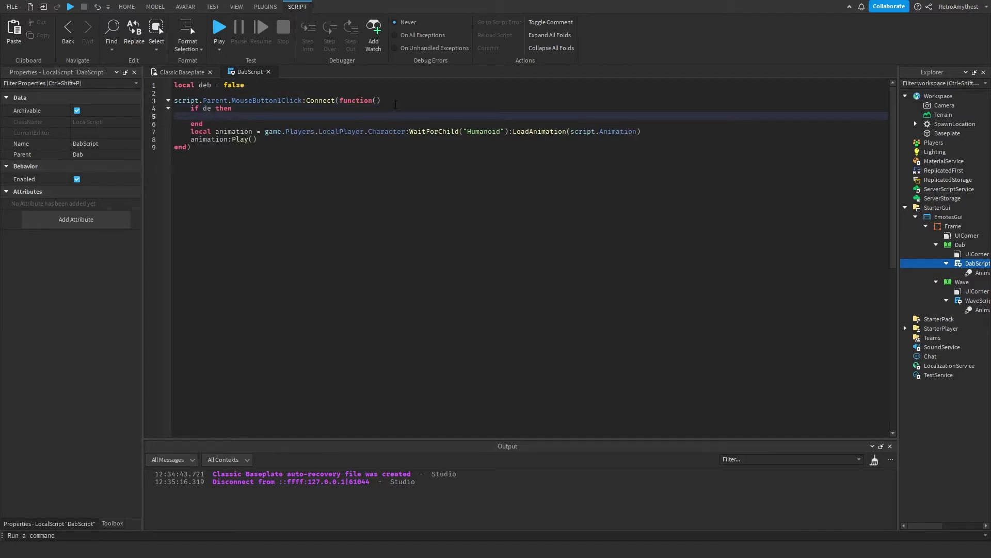
pyautogui.write('then')
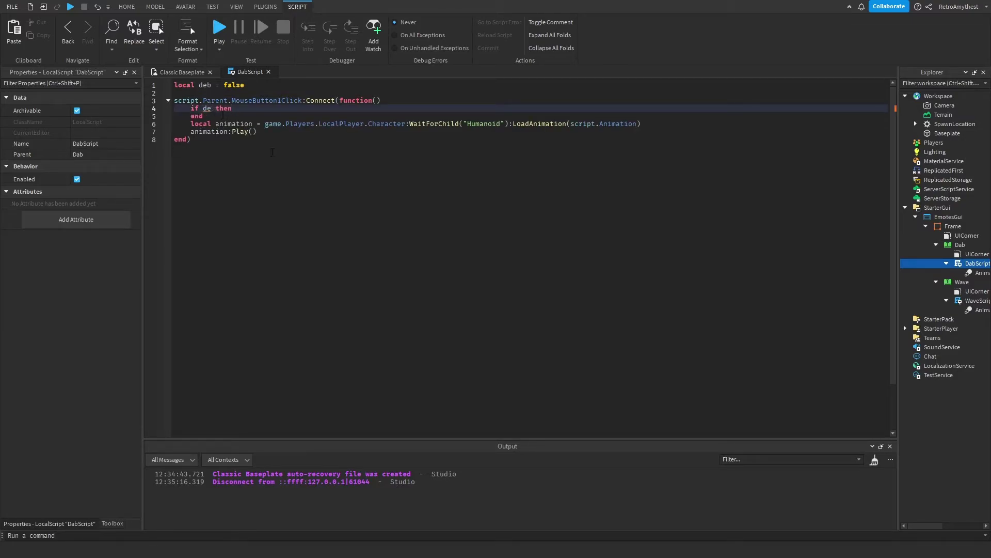
pyautogui.write('b == false')
# Write 'if deb == false then deb = true … wait(1) deb = false end' inside the handler.
pyautogui.press('End')
pyautogui.press('Return')
pyautogui.write('deb')
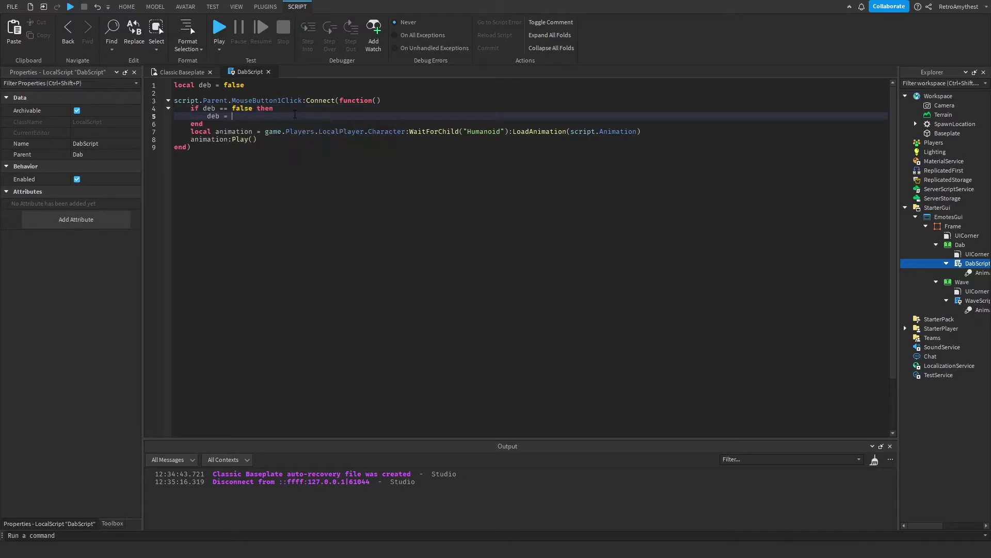
pyautogui.write(' = true')
pyautogui.press('Return')
pyautogui.write('wait(1)')
pyautogui.press('Return')
pyautogui.write('d')
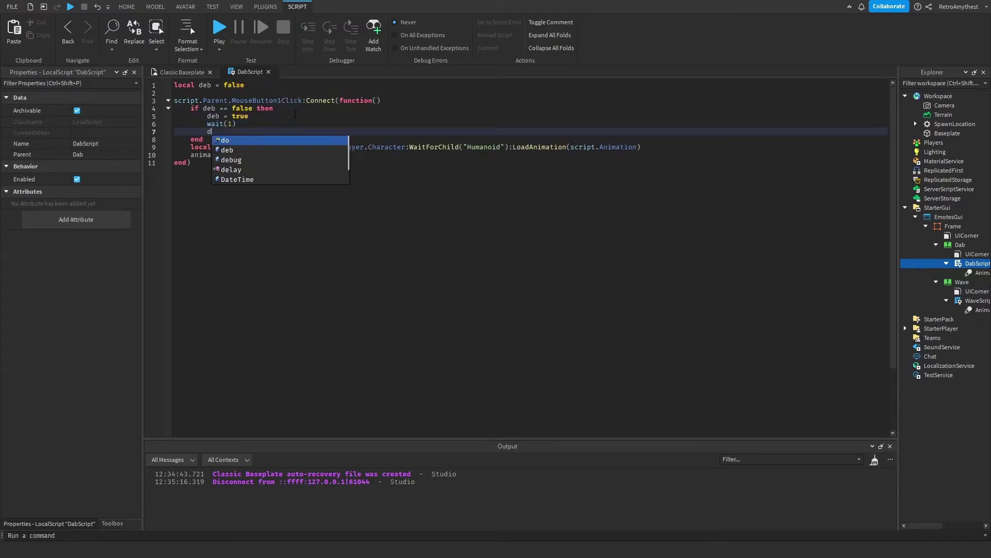
pyautogui.write('eb = fa')
pyautogui.press('Return')
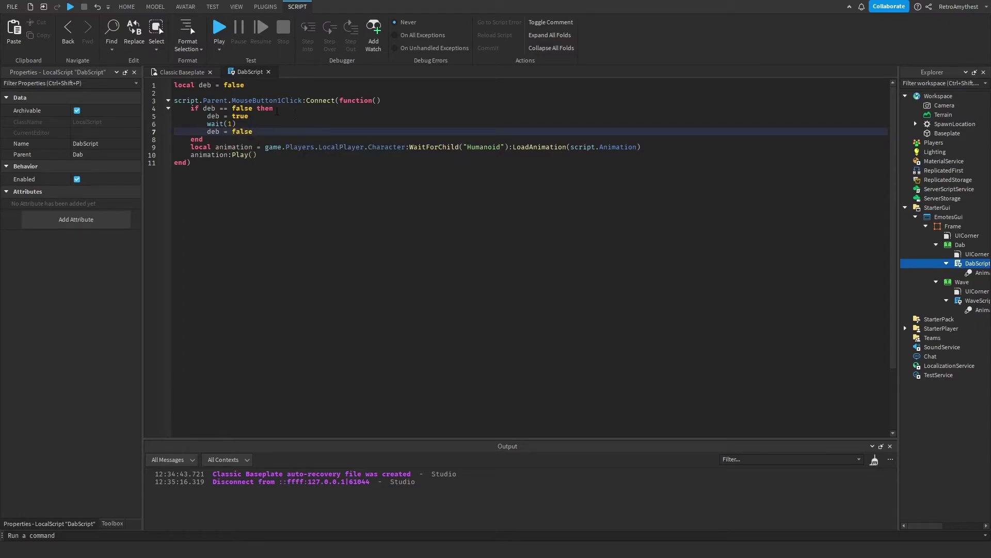
pyautogui.click(298, 114)
# Move the animation load and Play lines inside the if block under deb = true.
pyautogui.moveTo(258, 163); pyautogui.dragTo(191, 155)
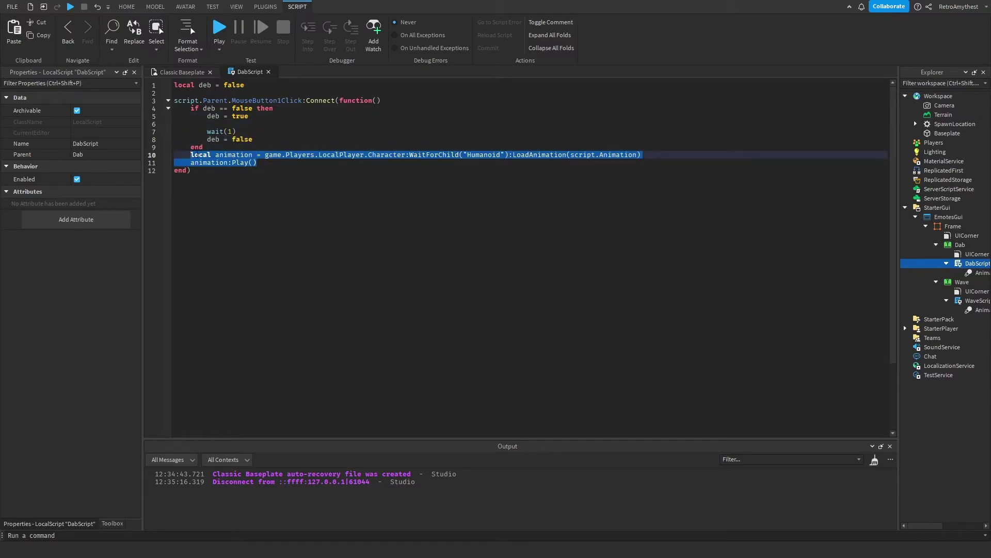
pyautogui.rightClick(201, 154)
pyautogui.click(233, 174)
pyautogui.hotkey('ctrl', 'x')
pyautogui.click(273, 117)
pyautogui.press('Return')
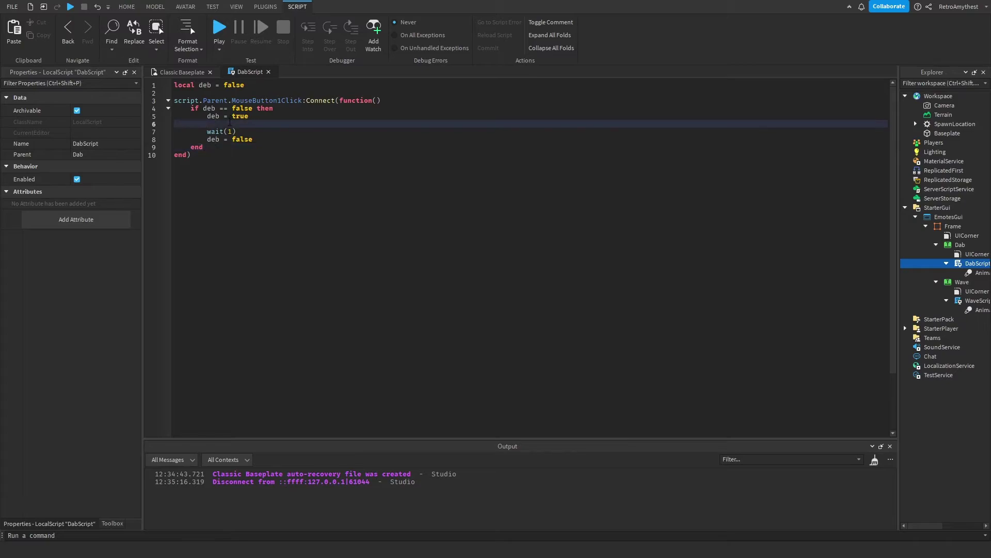
pyautogui.rightClick(232, 131)
pyautogui.click(256, 174)
# Review the wait(1) and deb = false lines of the finished debounce.
pyautogui.press('Down')
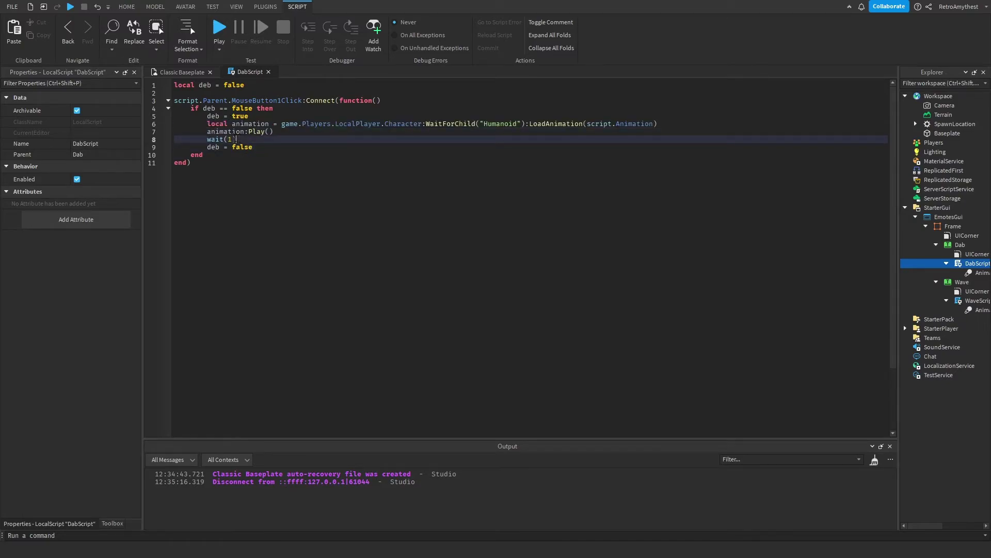
pyautogui.press('Up')
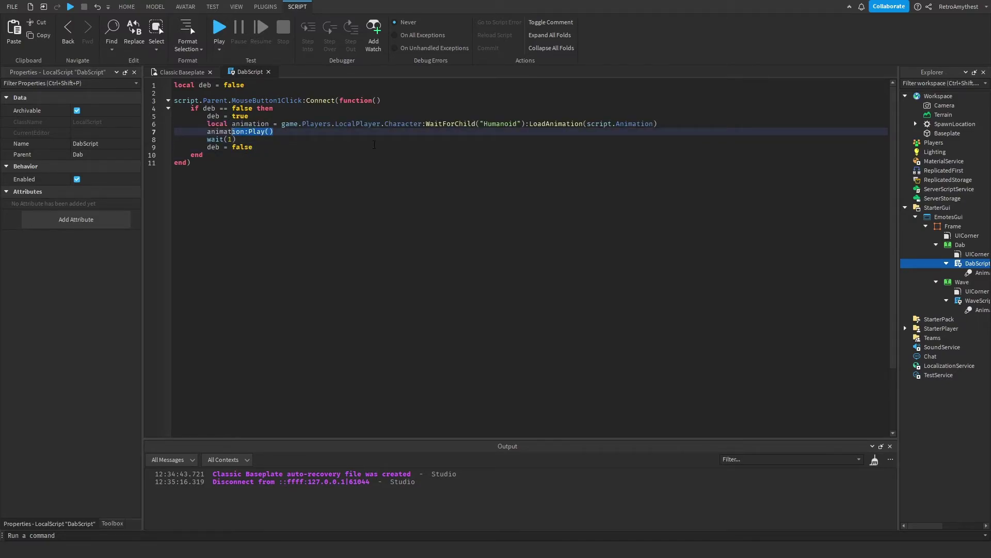
pyautogui.press('Down')
pyautogui.press('Down')
pyautogui.press('Up')
pyautogui.hotkey('shift', 'End')
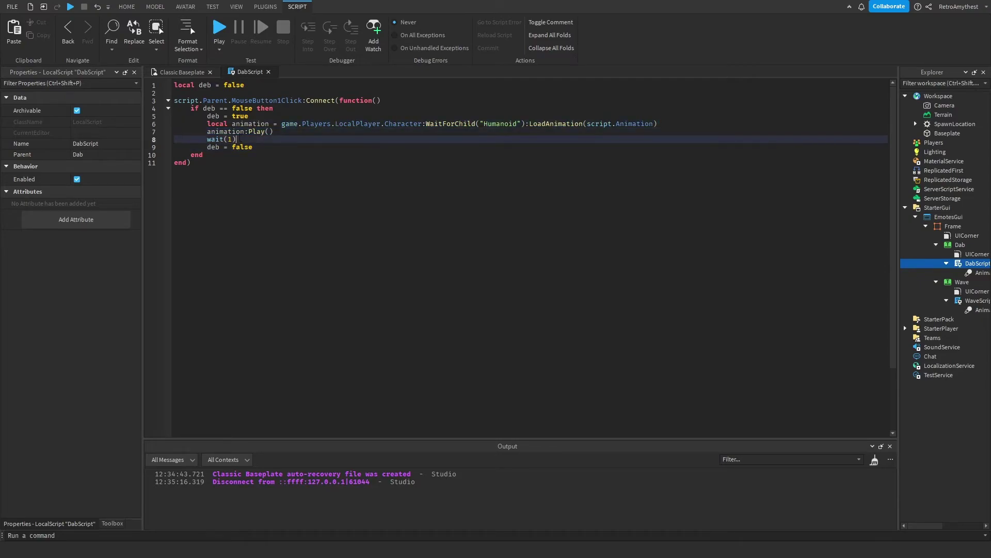
# Close DabScript, playtest, trigger the Dab button, then walk and jump off the spawn.
pyautogui.click(268, 72)
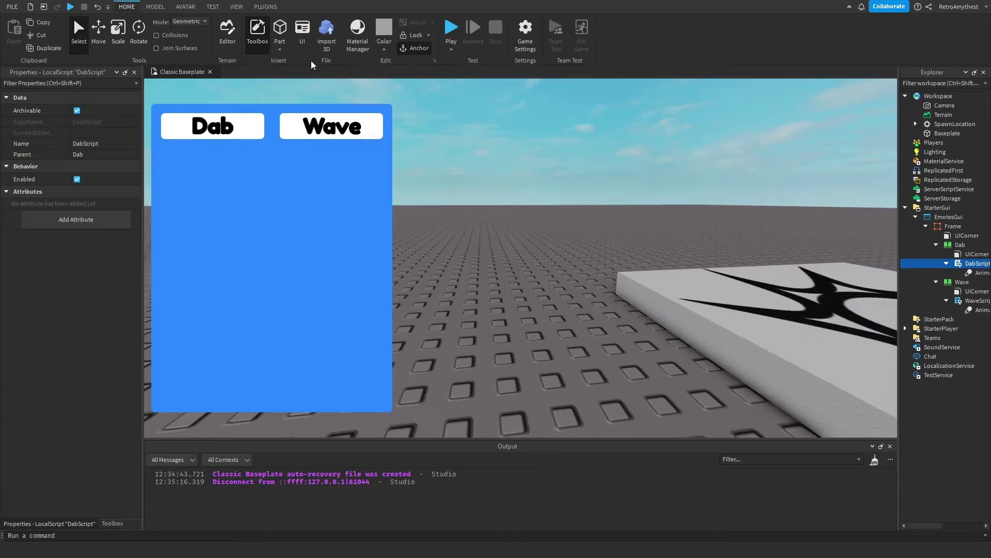
pyautogui.click(451, 28)
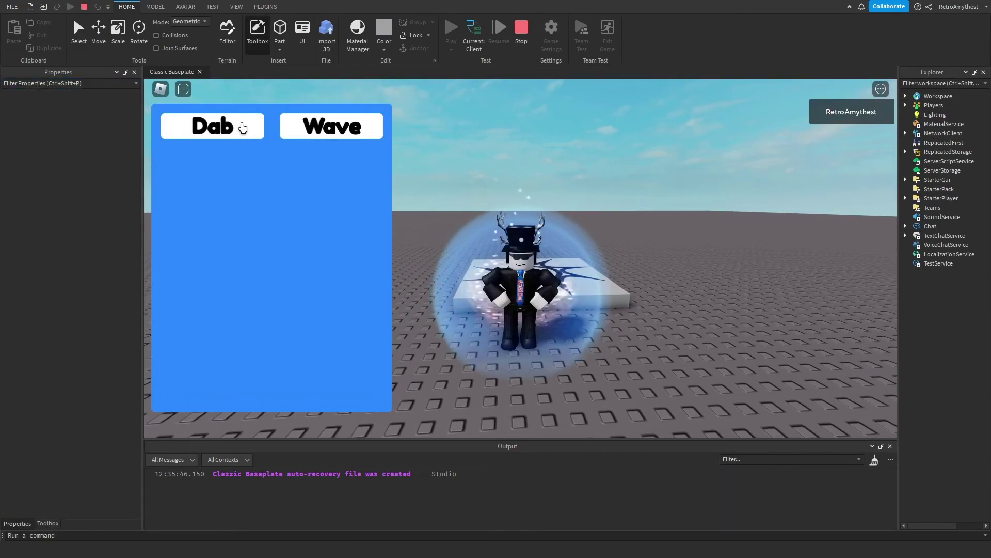
pyautogui.click(242, 130)
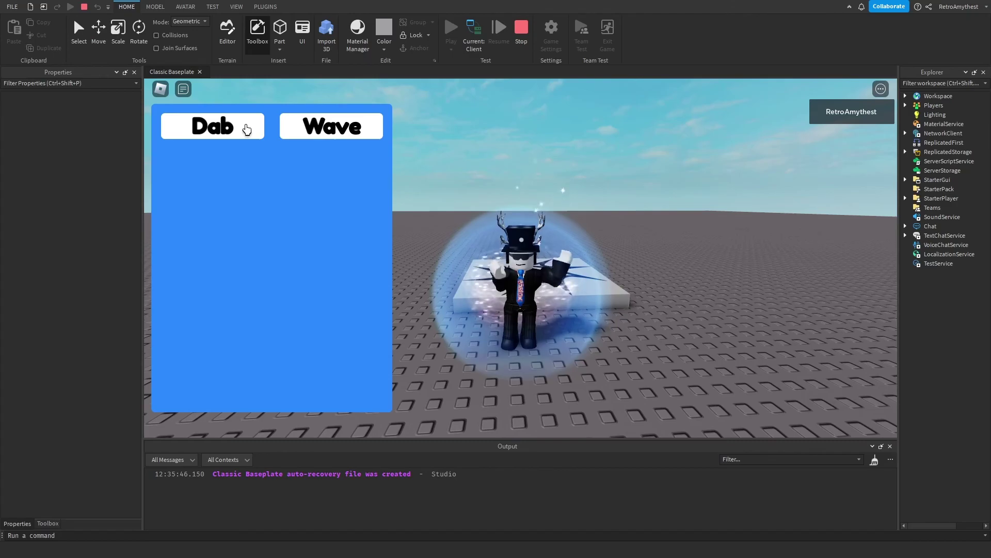
pyautogui.press('w')
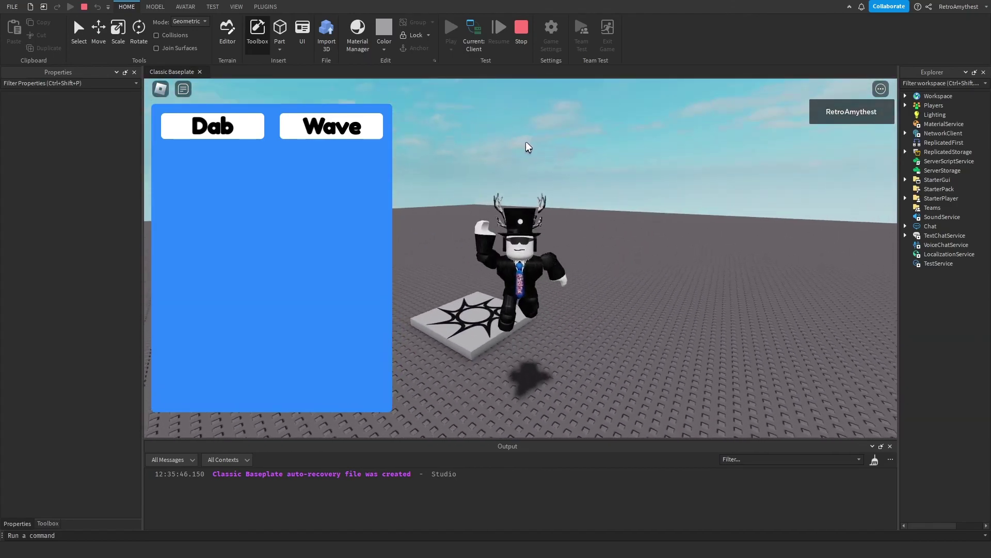
pyautogui.press('space')
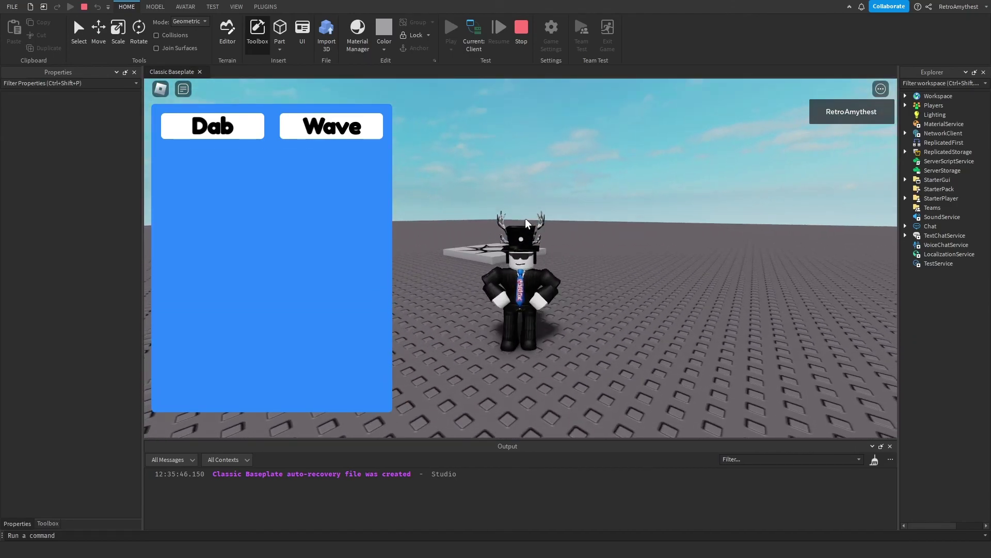